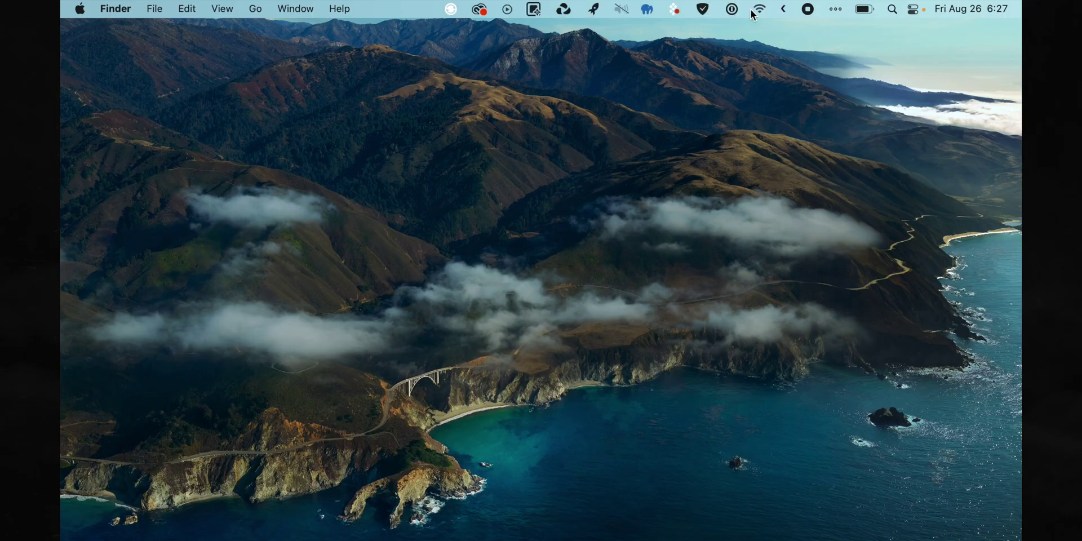
# Turn on 'Launch at login' in Xnapper's preferences
pyautogui.click(534, 9)
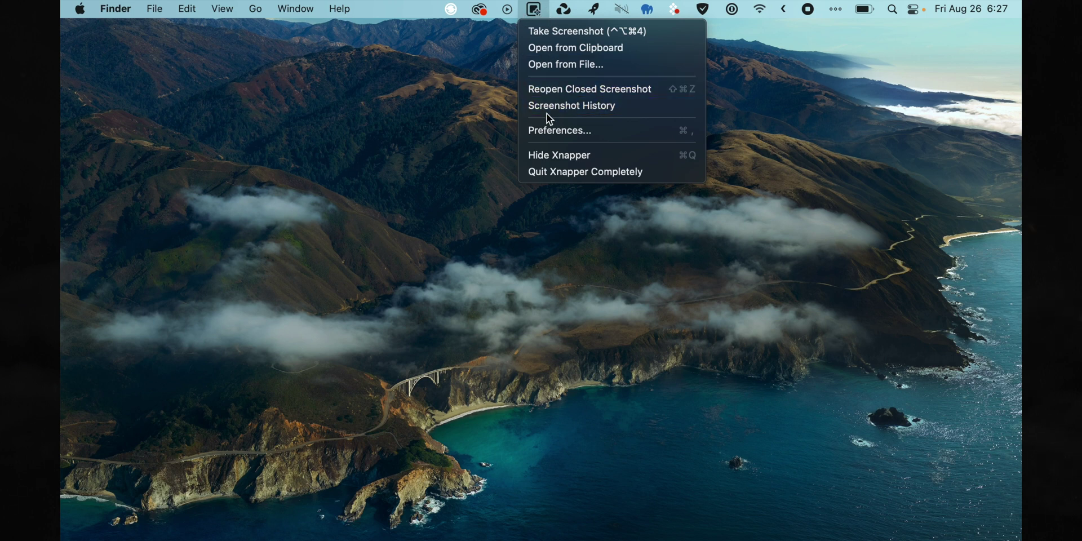
pyautogui.click(551, 130)
pyautogui.moveTo(576, 33); pyautogui.dragTo(598, 33)
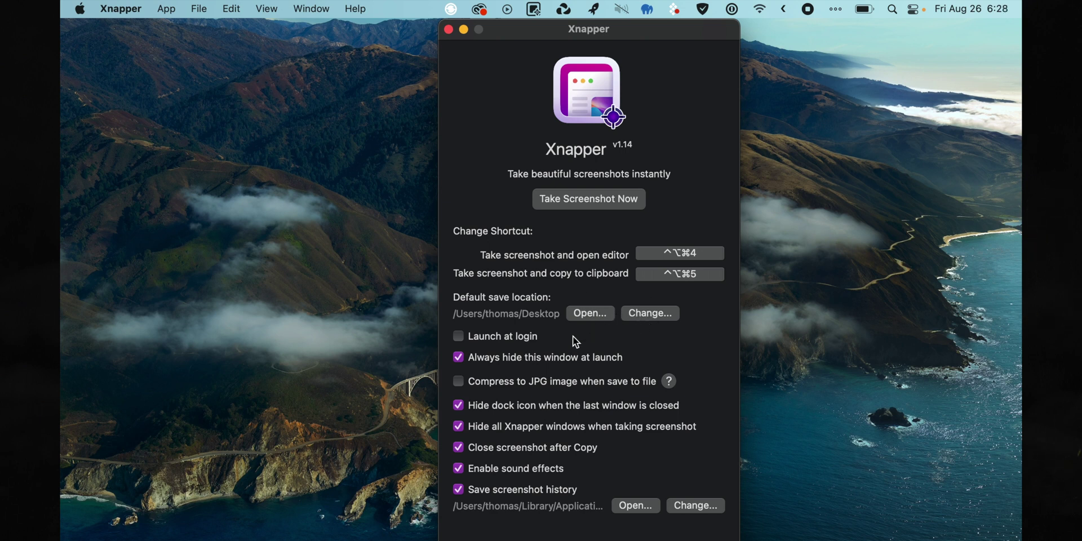
pyautogui.click(496, 340)
# Close the preferences window and switch to the Safari space showing the tweet
pyautogui.moveTo(600, 32); pyautogui.dragTo(585, 31)
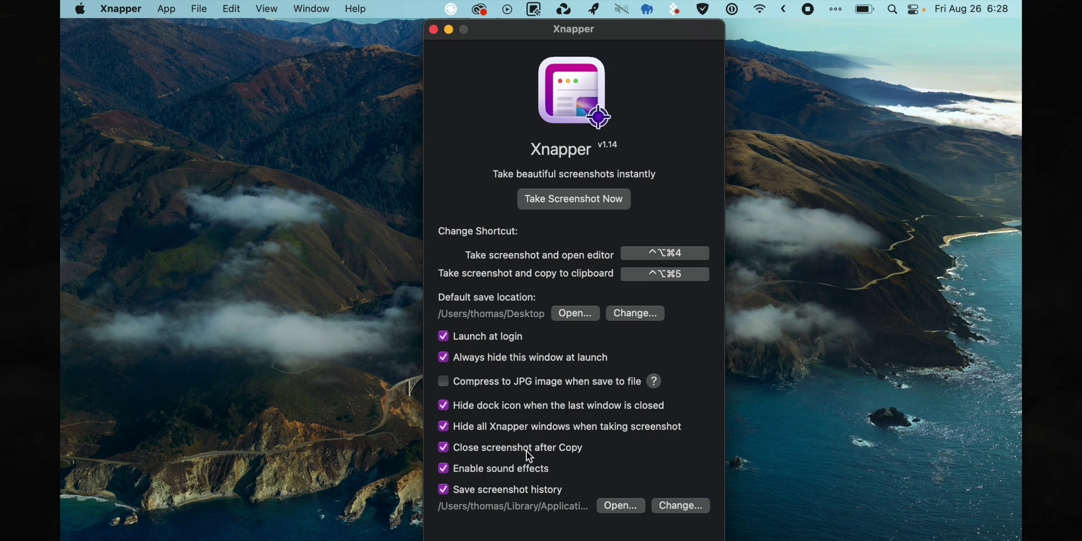
pyautogui.click(434, 29)
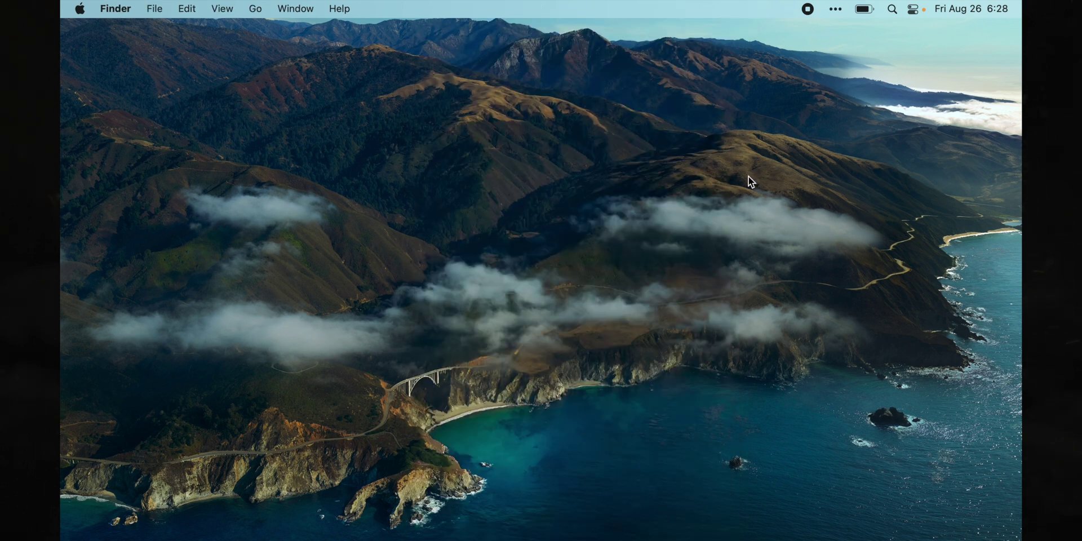
pyautogui.hotkey('ctrl', 'Up')
pyautogui.click(538, 34)
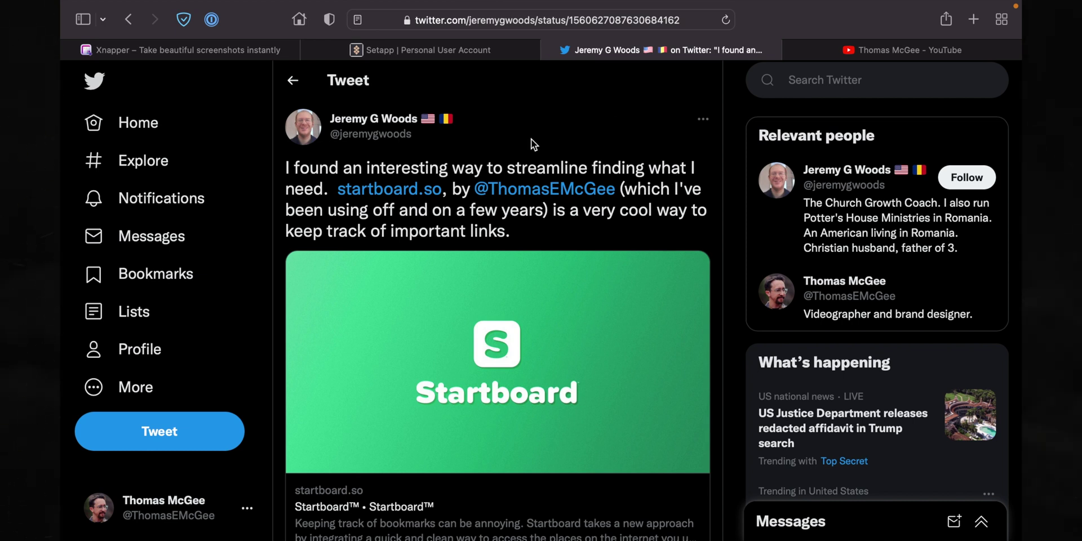
# Capture the tweet region in Safari with Xnapper's Take Screenshot
pyautogui.moveTo(535, 8)
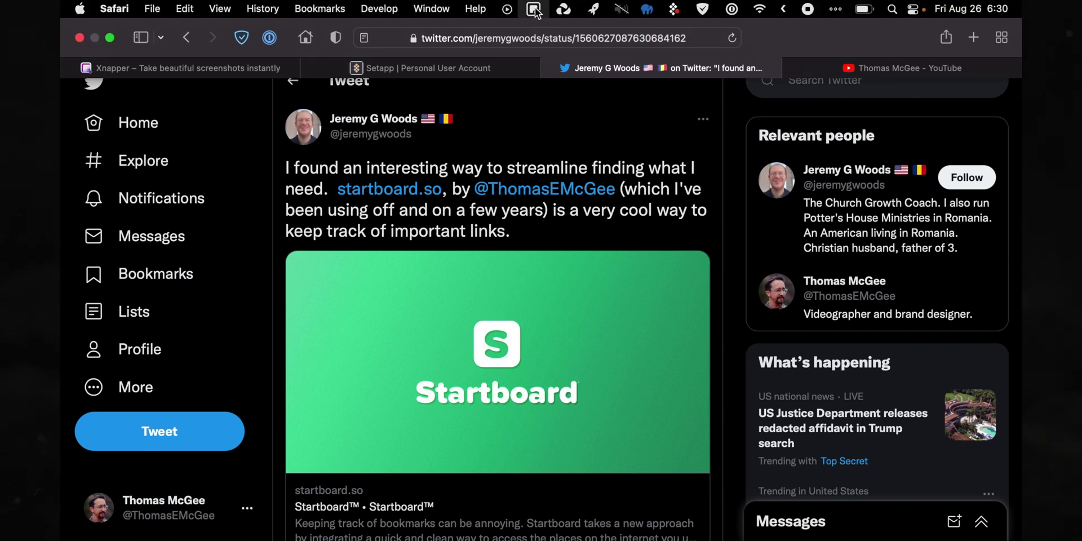
pyautogui.click(535, 9)
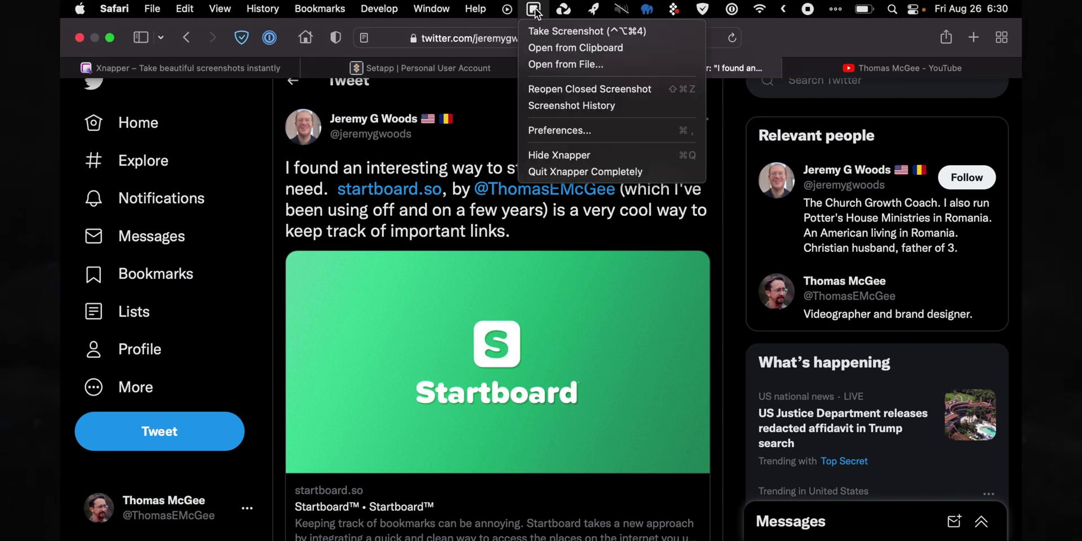
pyautogui.click(585, 32)
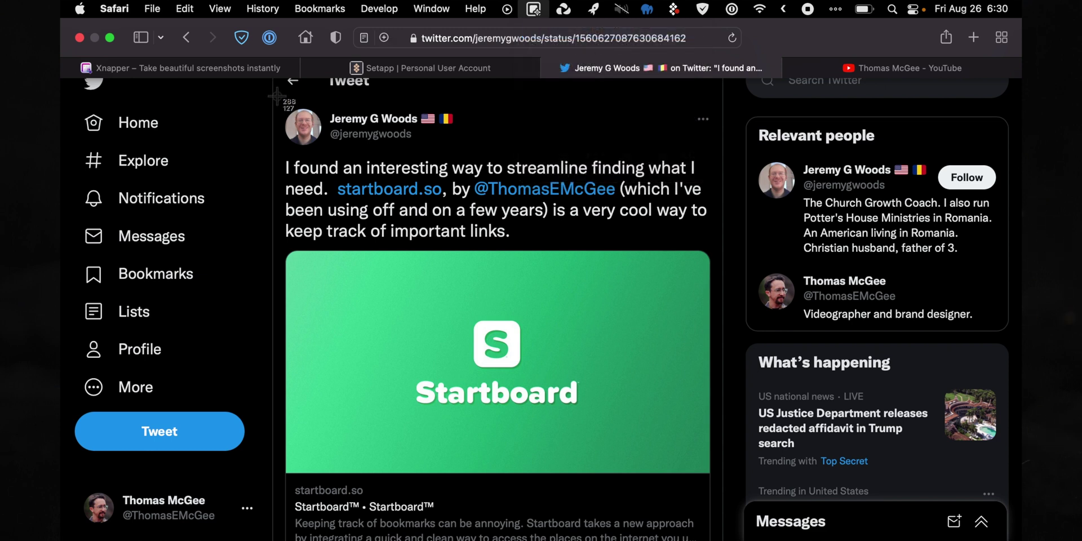
pyautogui.moveTo(274, 98); pyautogui.dragTo(715, 243)
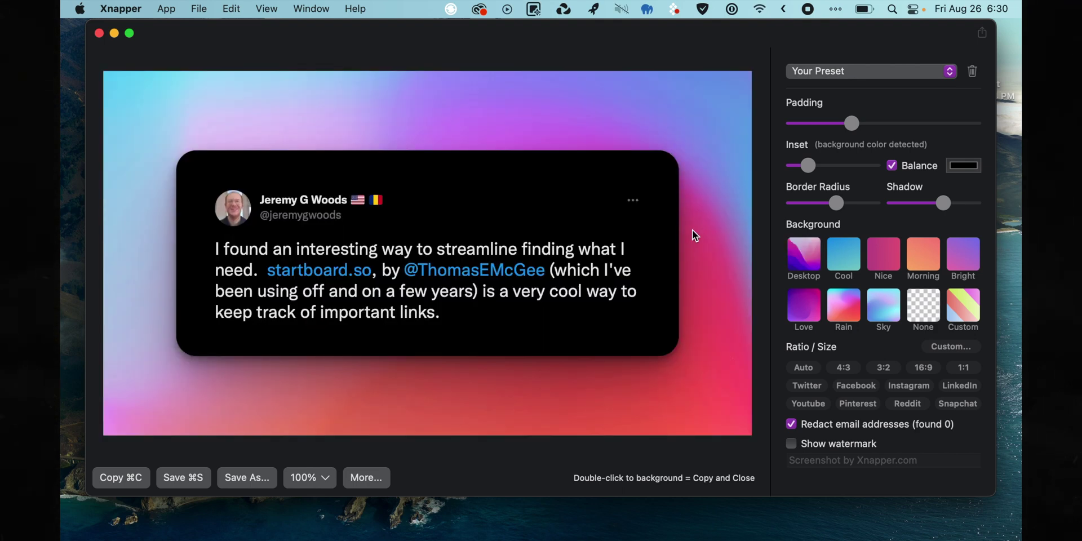
# Tune the Padding slider around the tweet card and enlarge its inset slightly
pyautogui.moveTo(536, 42); pyautogui.dragTo(535, 52)
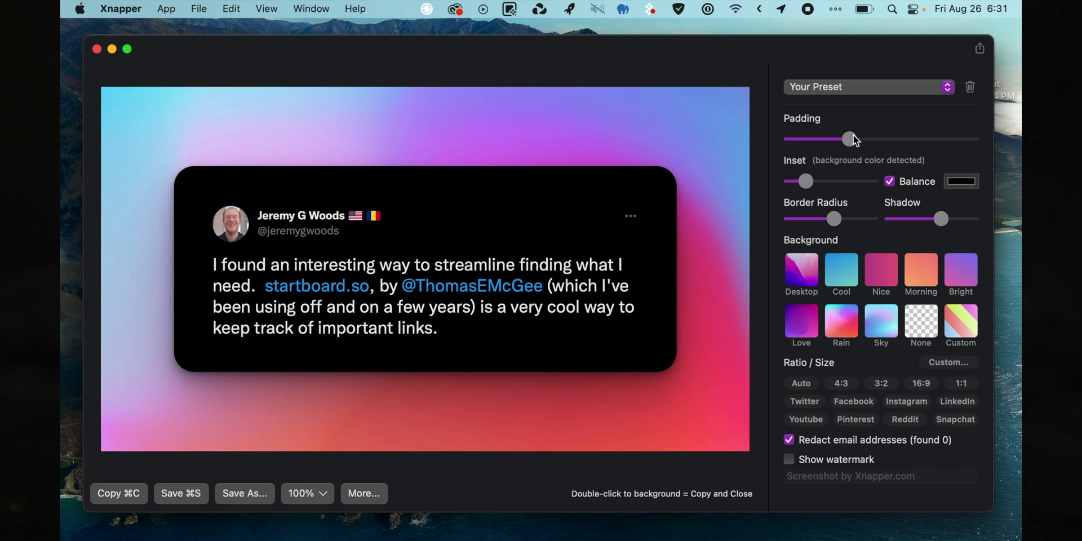
pyautogui.moveTo(854, 136)
pyautogui.mouseDown()
pyautogui.moveTo(907, 135)
pyautogui.moveTo(845, 136)
pyautogui.mouseUp()
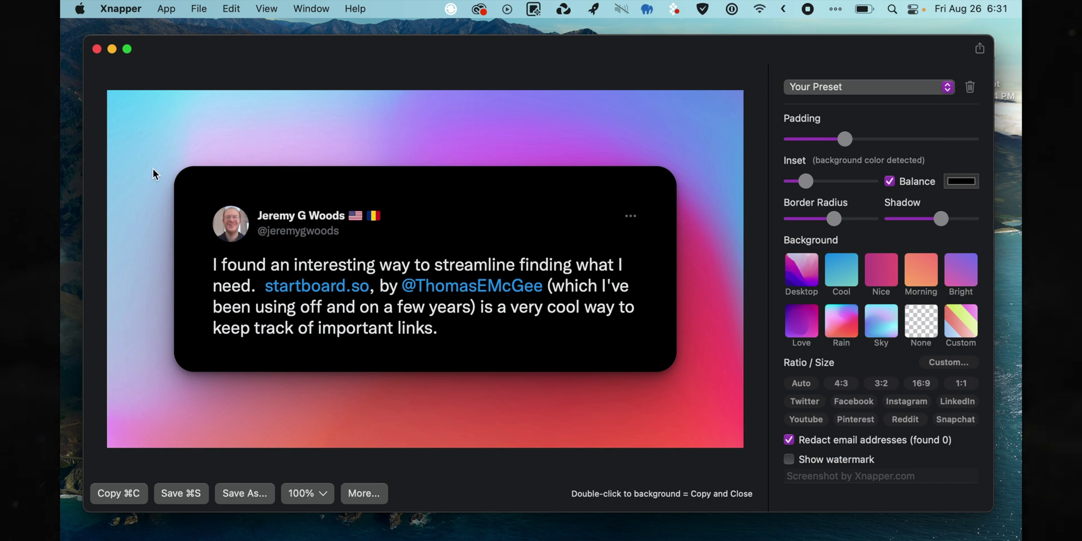
pyautogui.moveTo(866, 141)
pyautogui.mouseDown()
pyautogui.moveTo(875, 140)
pyautogui.moveTo(819, 138)
pyautogui.moveTo(855, 144)
pyautogui.mouseUp()
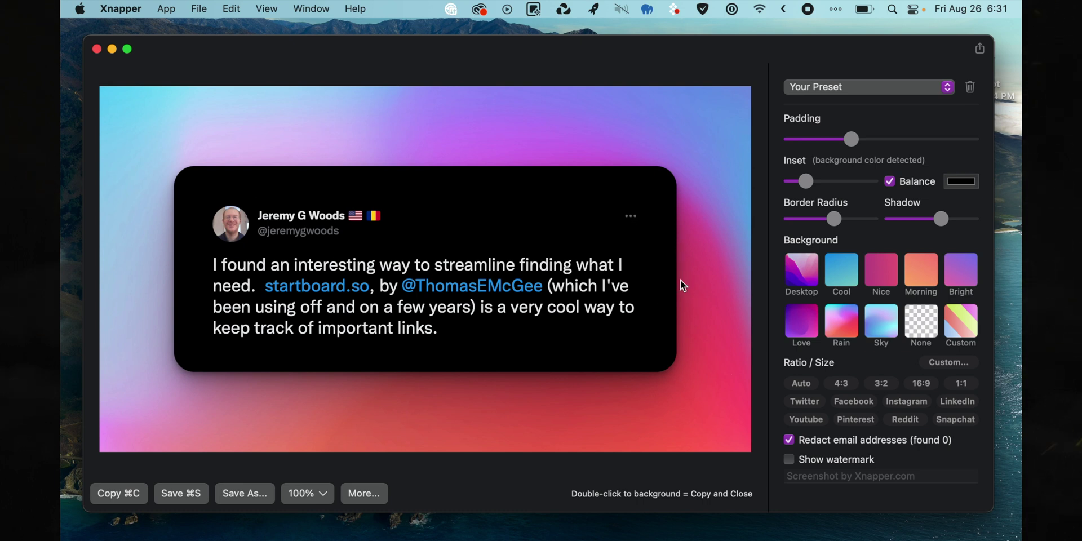
pyautogui.moveTo(807, 181)
pyautogui.mouseDown()
pyautogui.moveTo(828, 181)
pyautogui.moveTo(811, 177)
pyautogui.mouseUp()
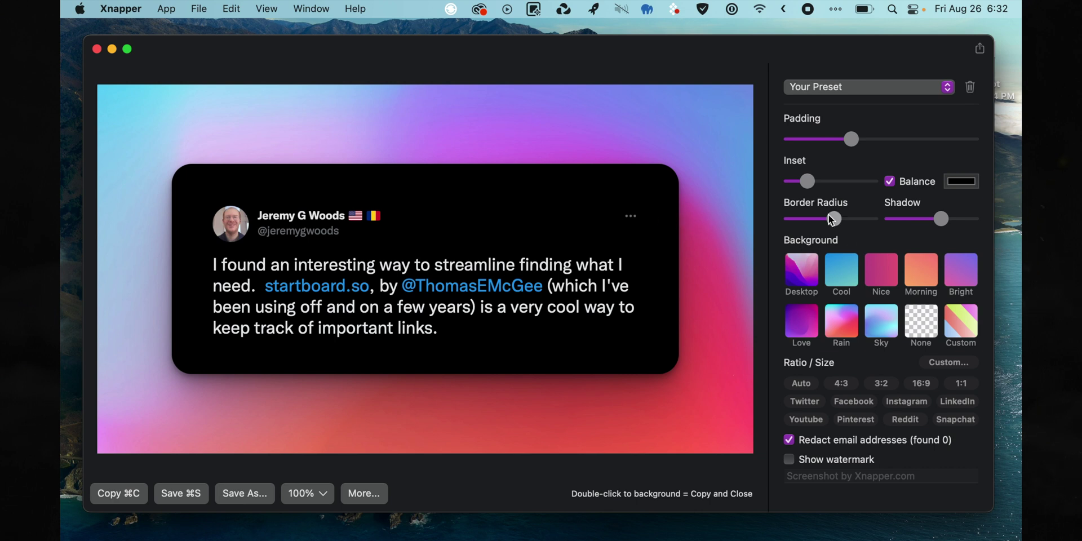
# Reduce the tweet card's corner rounding and inset slightly and strengthen its shadow
pyautogui.moveTo(832, 220)
pyautogui.mouseDown()
pyautogui.moveTo(820, 219)
pyautogui.moveTo(845, 220)
pyautogui.moveTo(828, 218)
pyautogui.mouseUp()
pyautogui.moveTo(805, 181); pyautogui.dragTo(804, 183)
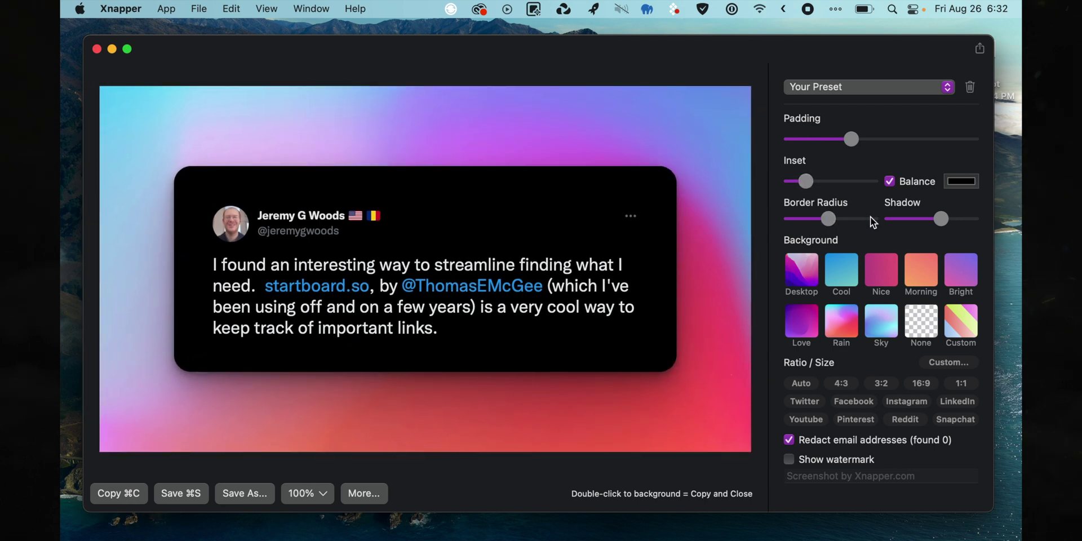
pyautogui.moveTo(941, 218)
pyautogui.mouseDown()
pyautogui.moveTo(963, 219)
pyautogui.moveTo(927, 219)
pyautogui.moveTo(955, 219)
pyautogui.moveTo(946, 218)
pyautogui.mouseUp()
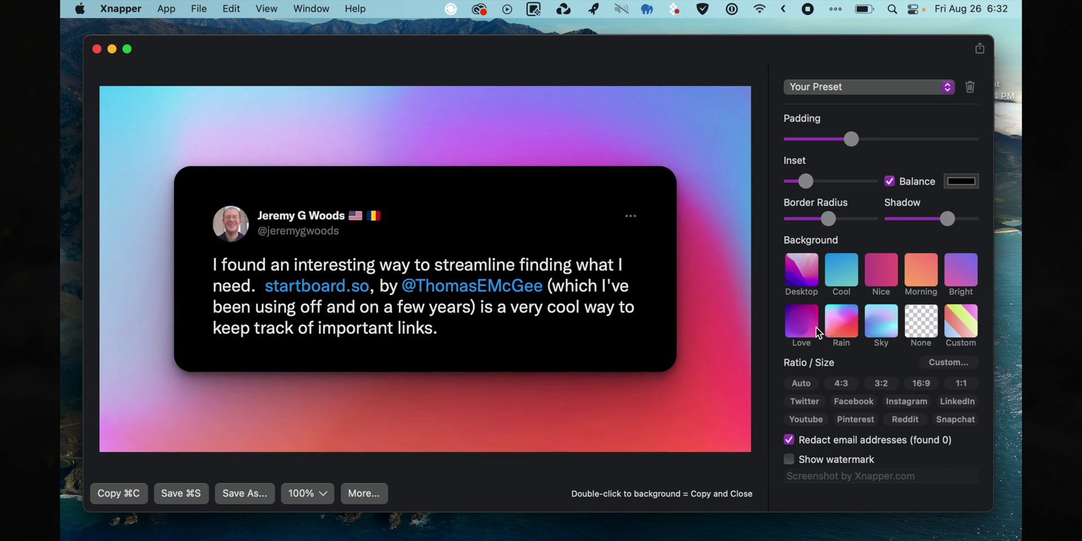
# Preview the Cool, Nice, Bright, Love and Sky gradient backgrounds
pyautogui.click(842, 273)
pyautogui.click(883, 270)
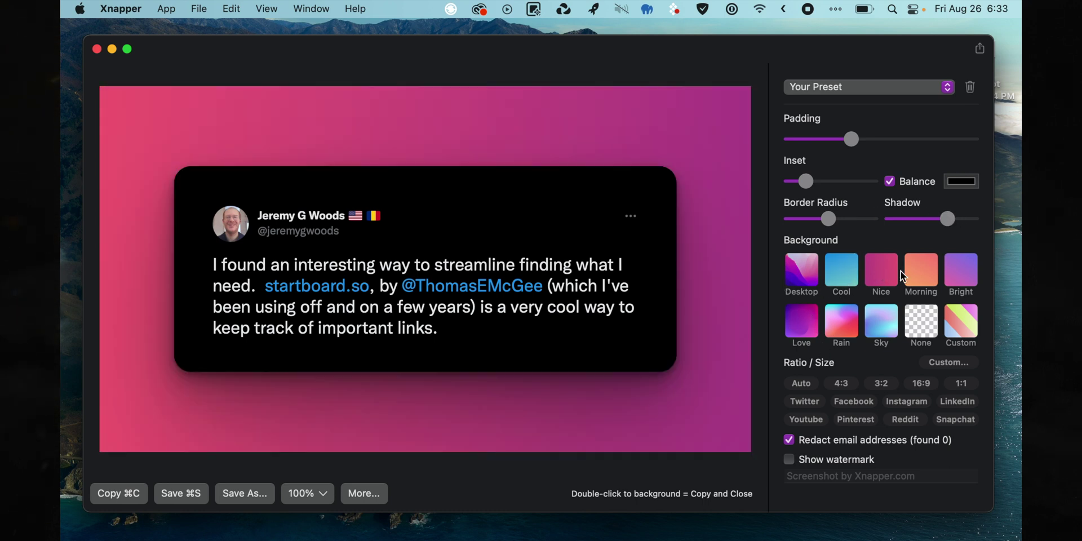
pyautogui.click(961, 268)
pyautogui.click(803, 313)
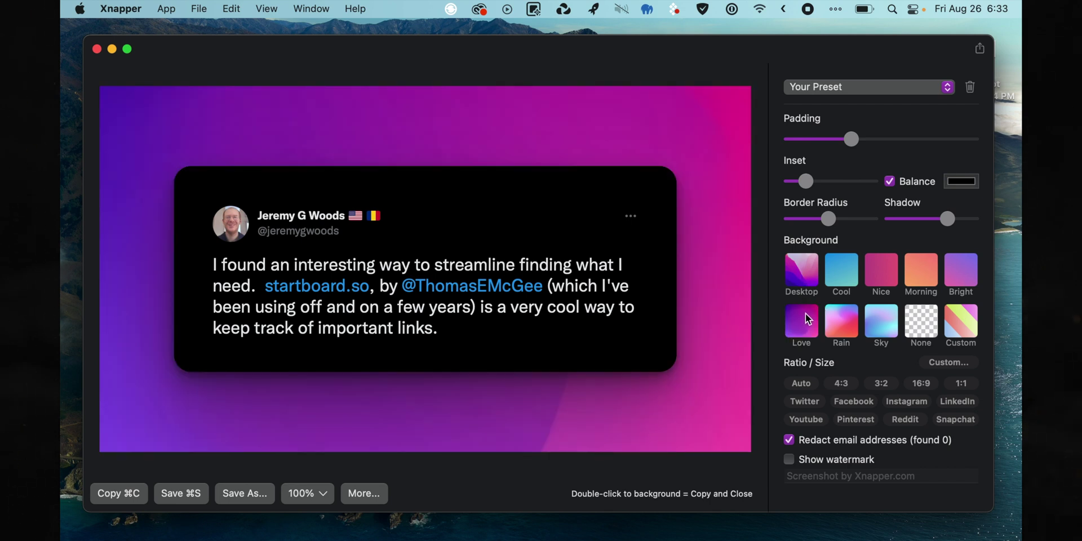
pyautogui.click(878, 314)
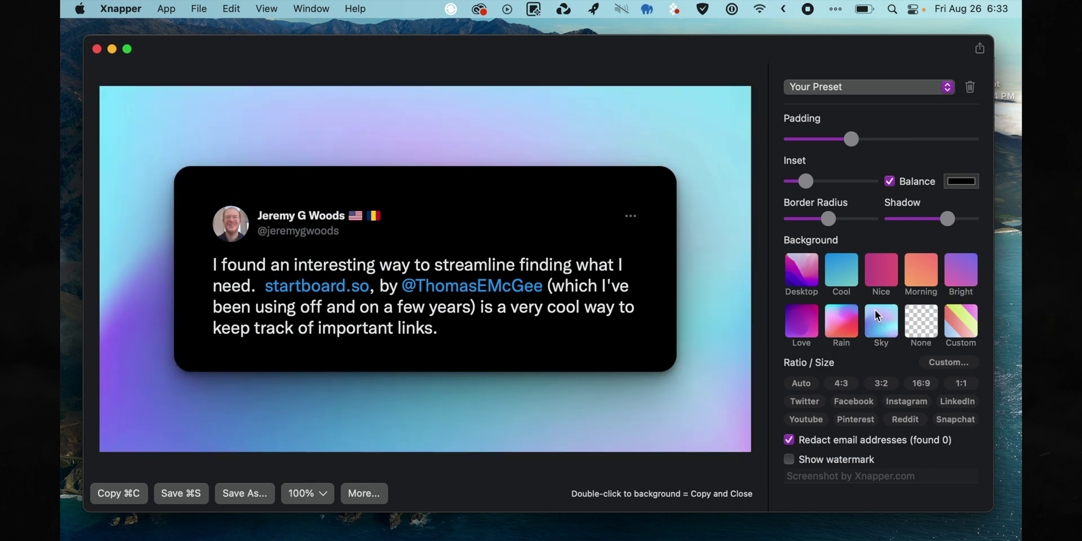
# Apply tm-blank-background.jpg as a custom image background, then remove it
pyautogui.click(966, 325)
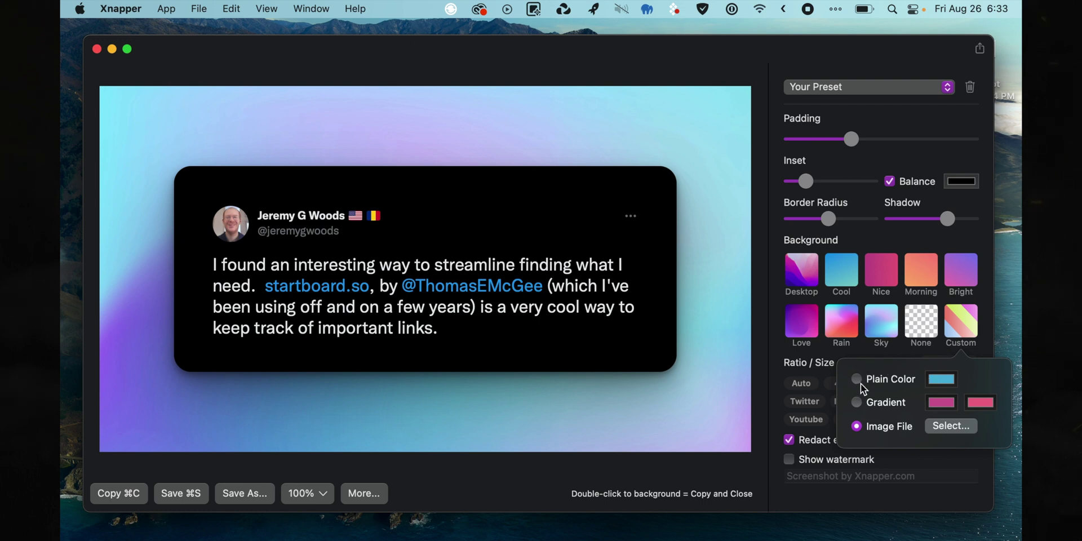
pyautogui.click(945, 426)
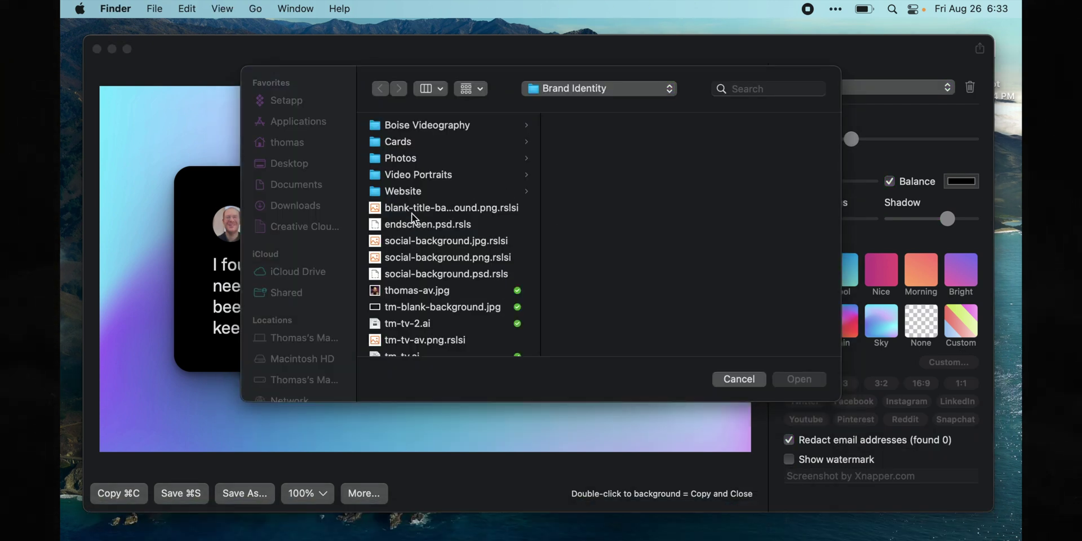
pyautogui.click(477, 310)
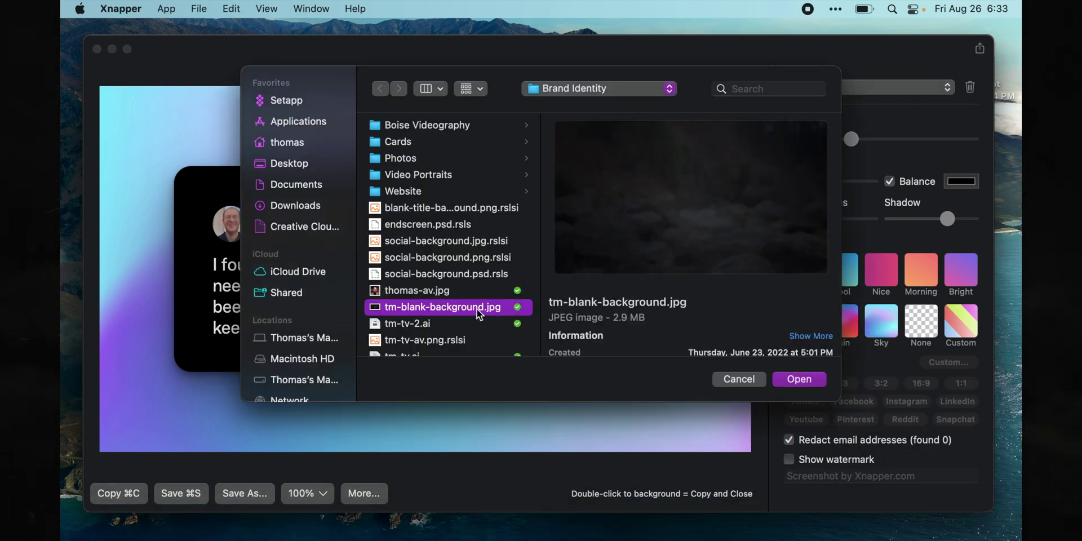
pyautogui.click(799, 379)
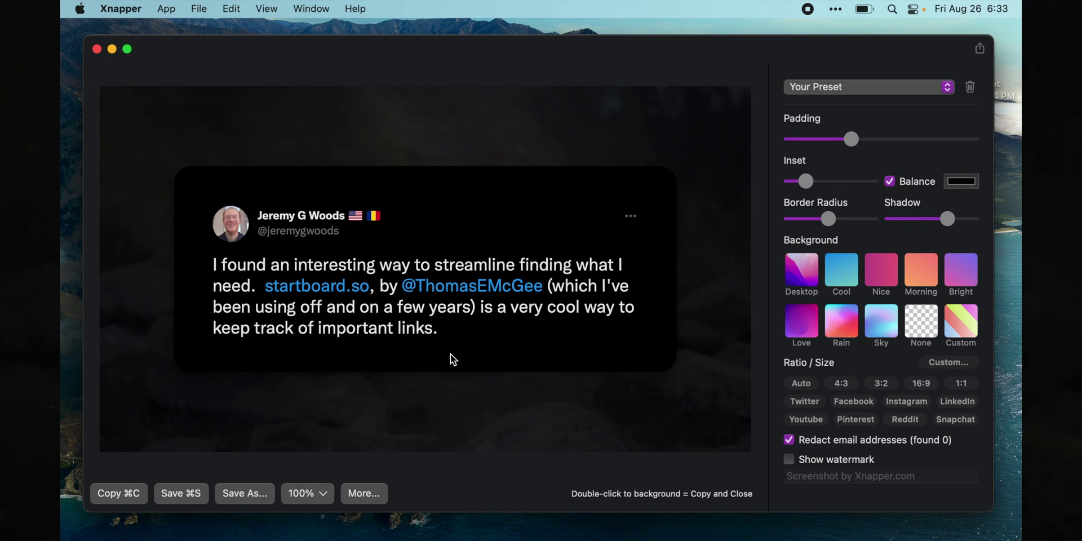
pyautogui.click(918, 321)
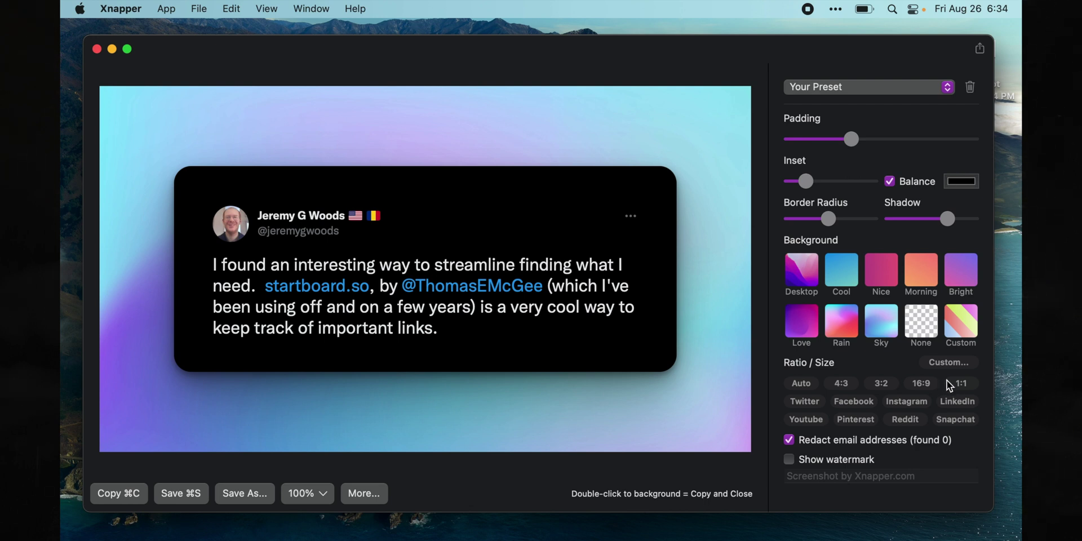
# Change the canvas ratio from Auto to 4:3
pyautogui.click(799, 384)
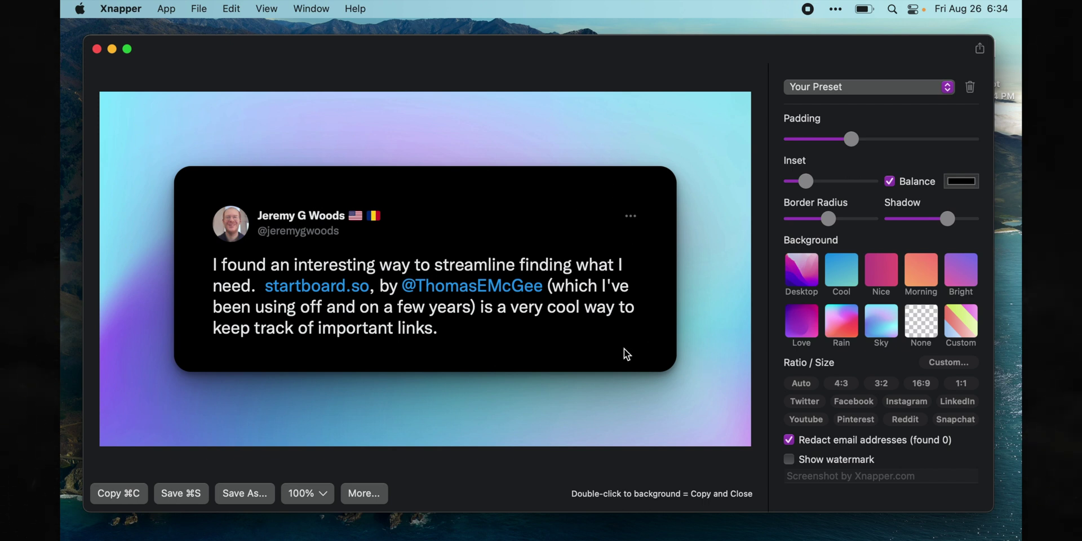
pyautogui.click(841, 385)
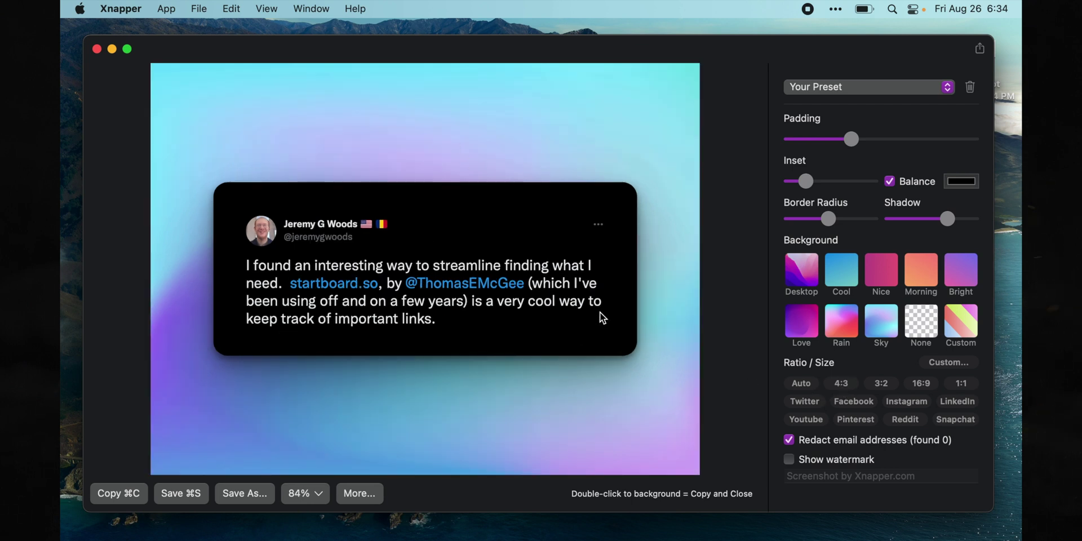
# Try the 3:2, 16:9, square and Twitter single-image canvas sizes
pyautogui.click(874, 383)
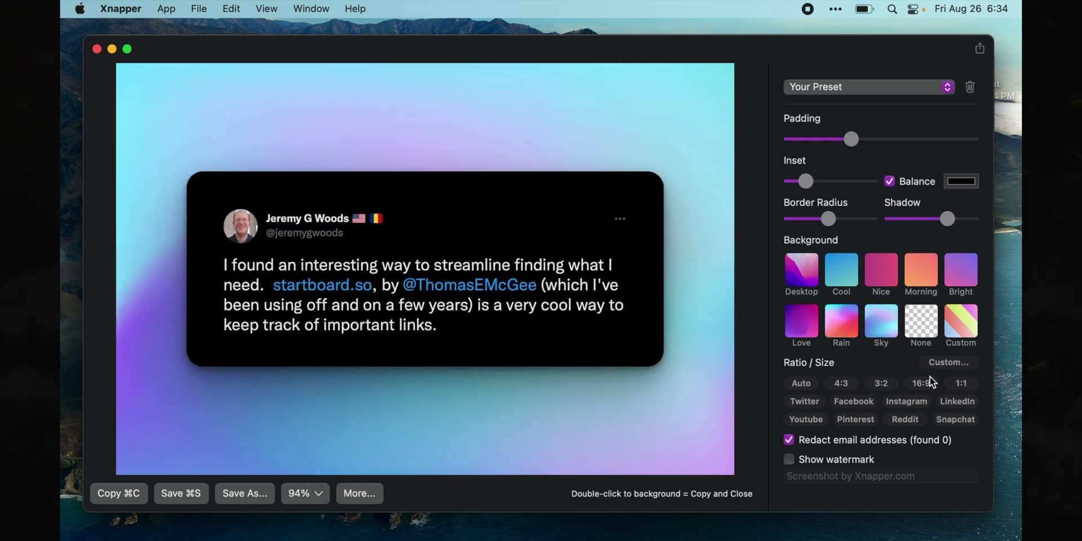
pyautogui.click(905, 377)
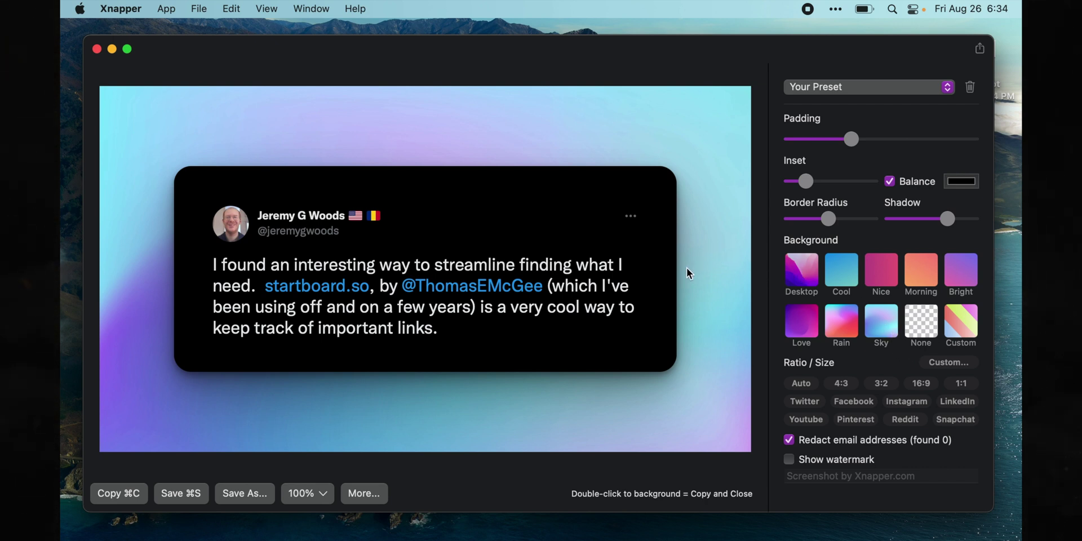
pyautogui.click(961, 383)
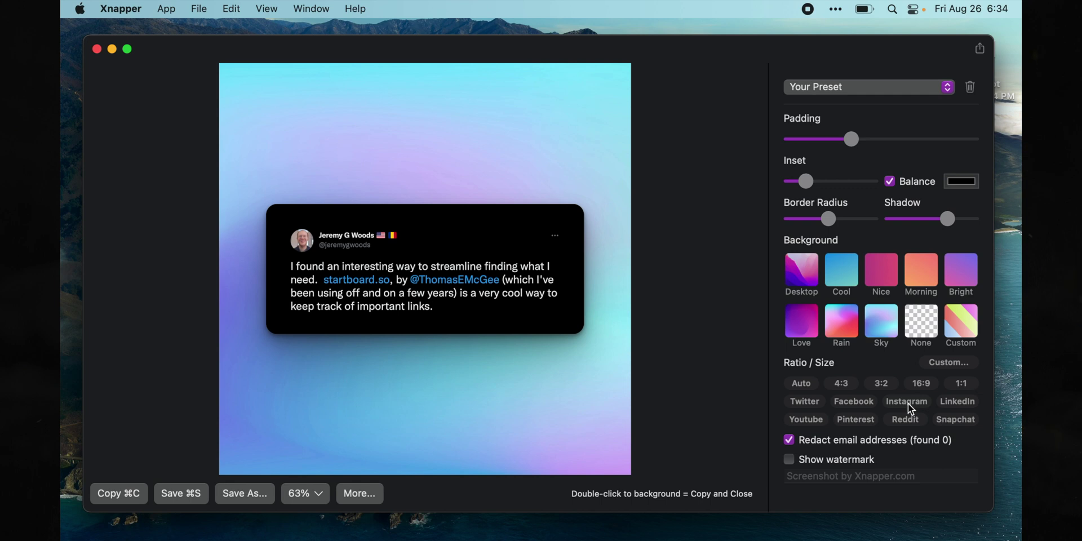
pyautogui.moveTo(806, 399)
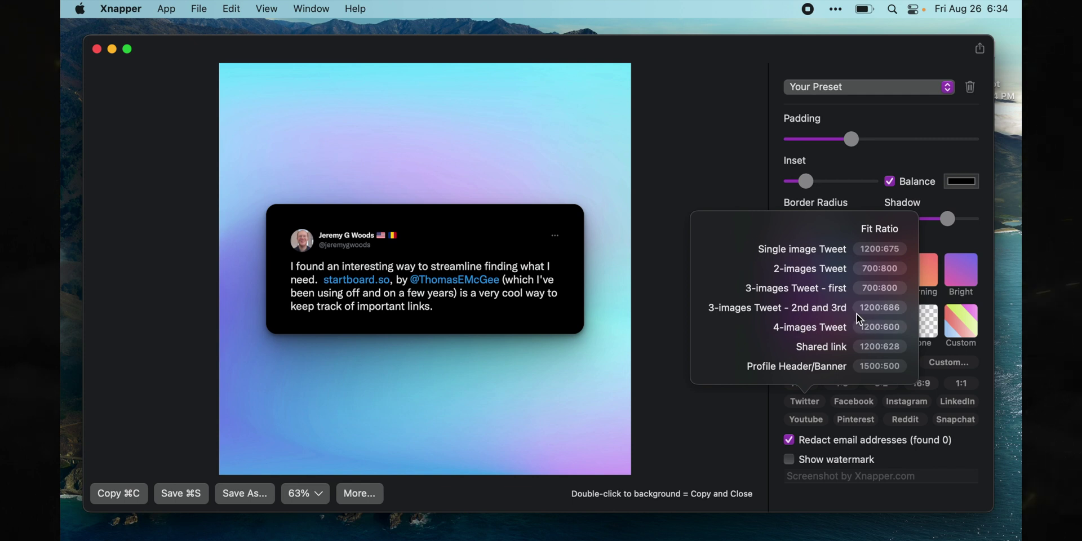
pyautogui.click(873, 250)
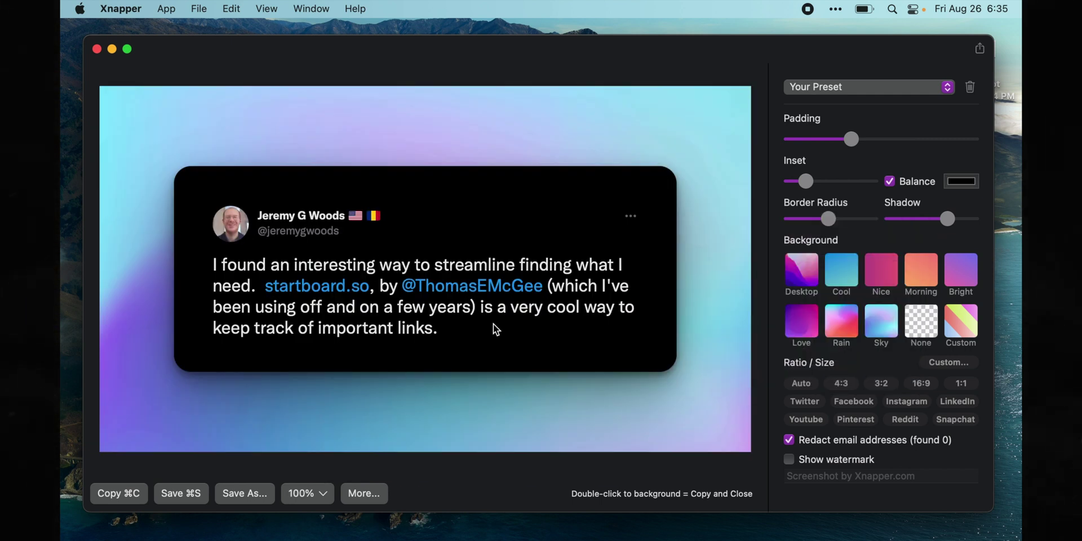
# Try Instagram Story, Picture portrait and rectangular sizes, then set the canvas to 16:9
pyautogui.click(908, 401)
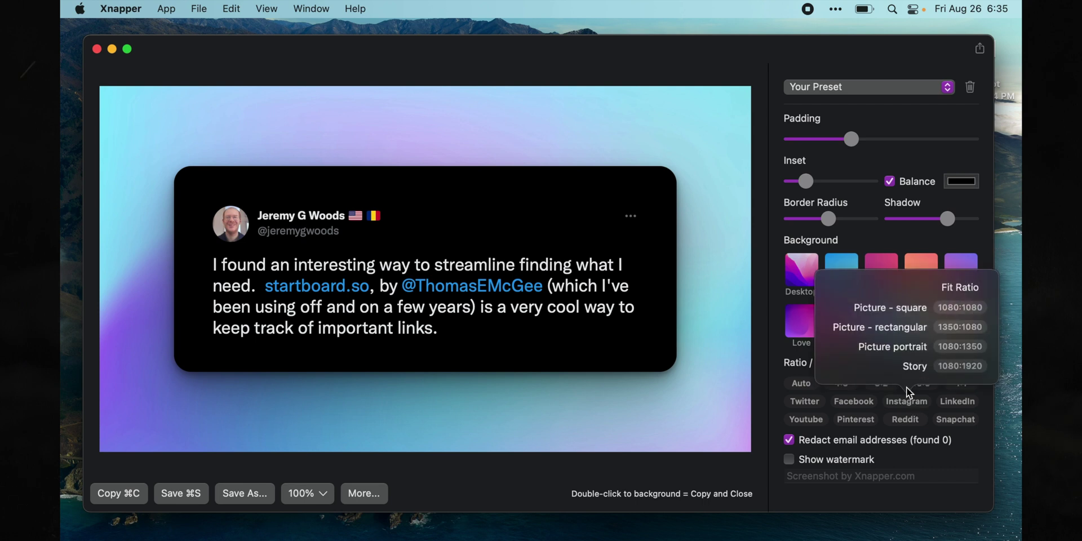
pyautogui.click(962, 365)
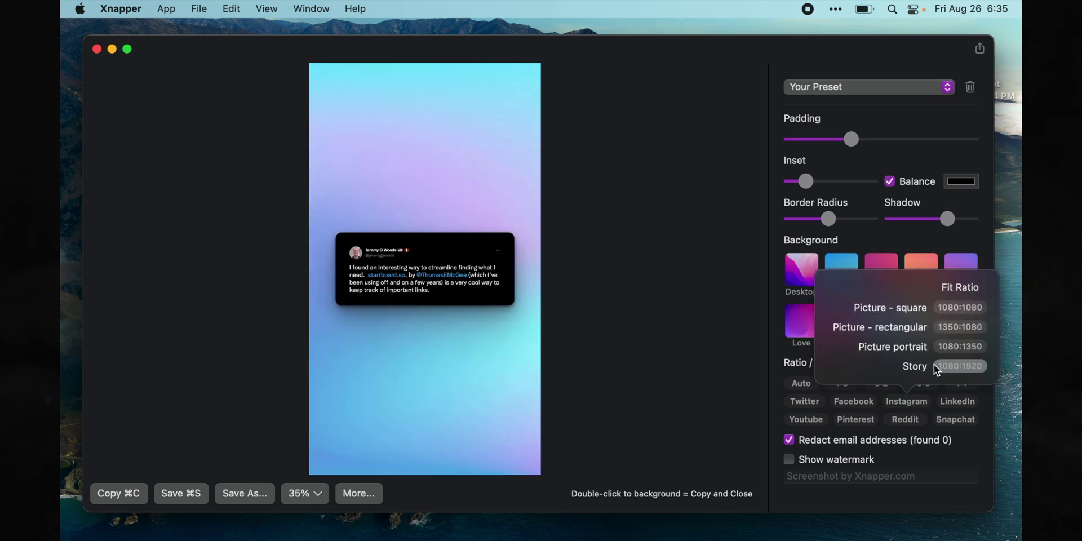
pyautogui.click(958, 347)
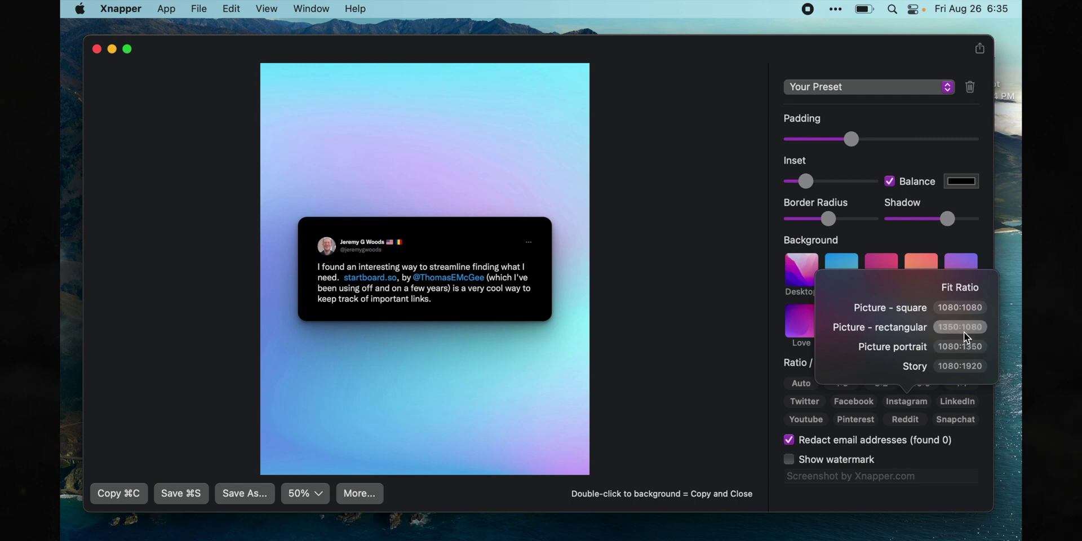
pyautogui.click(952, 328)
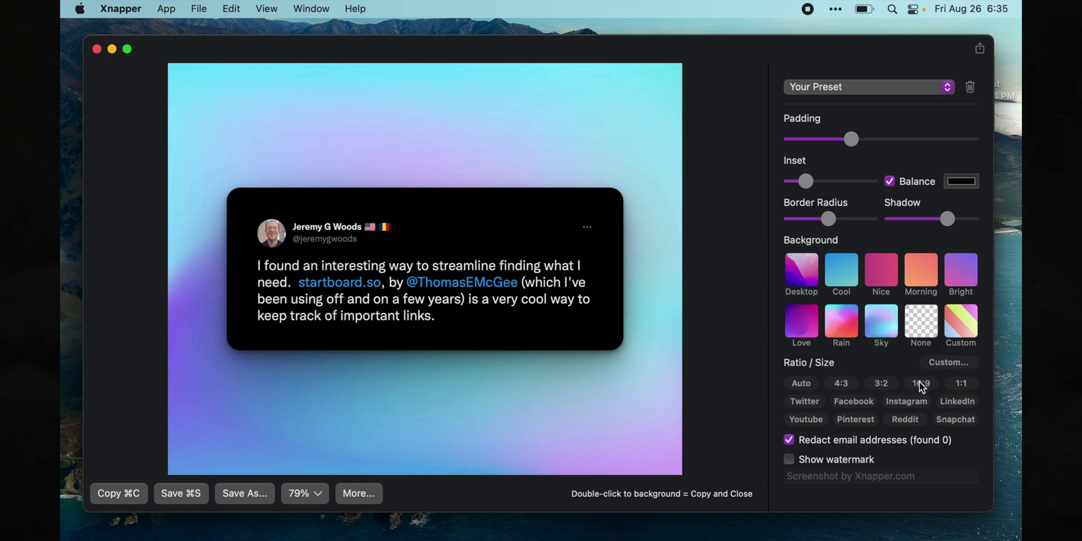
pyautogui.click(919, 383)
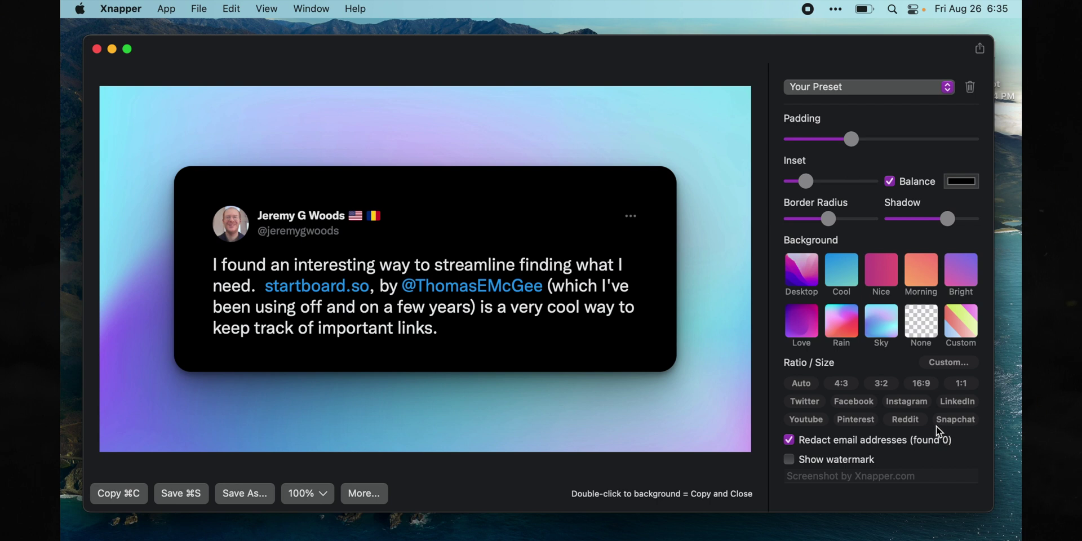
# Change the watermark text to 'Credit Me', keep it hidden, and save the PNG
pyautogui.click(790, 460)
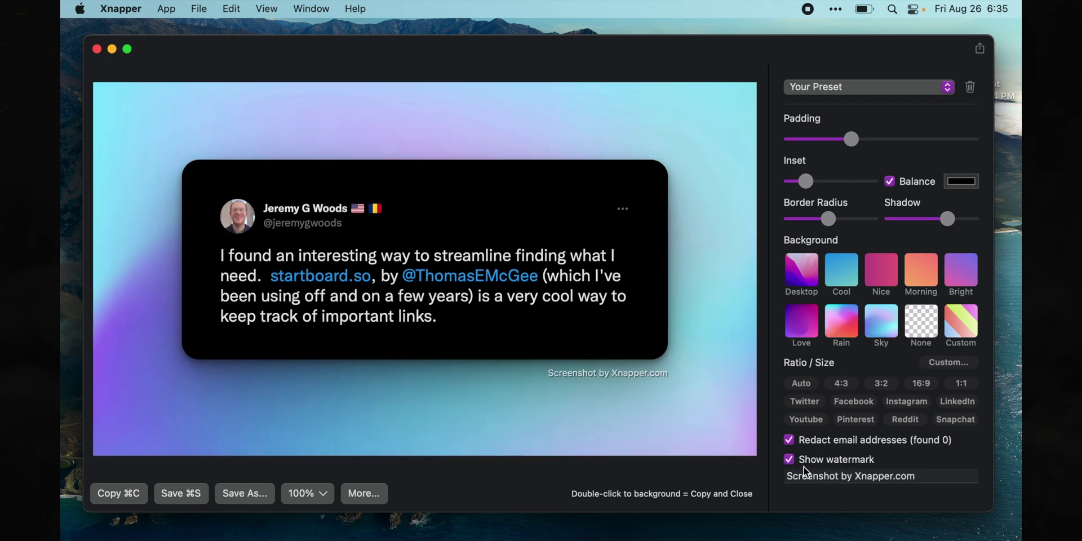
pyautogui.click(862, 459)
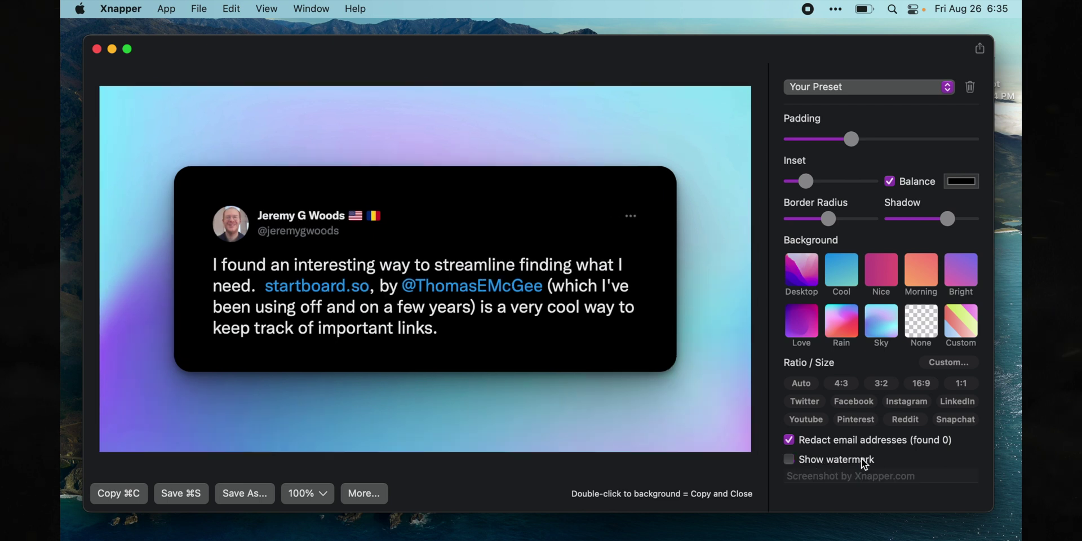
pyautogui.click(862, 459)
pyautogui.click(783, 475)
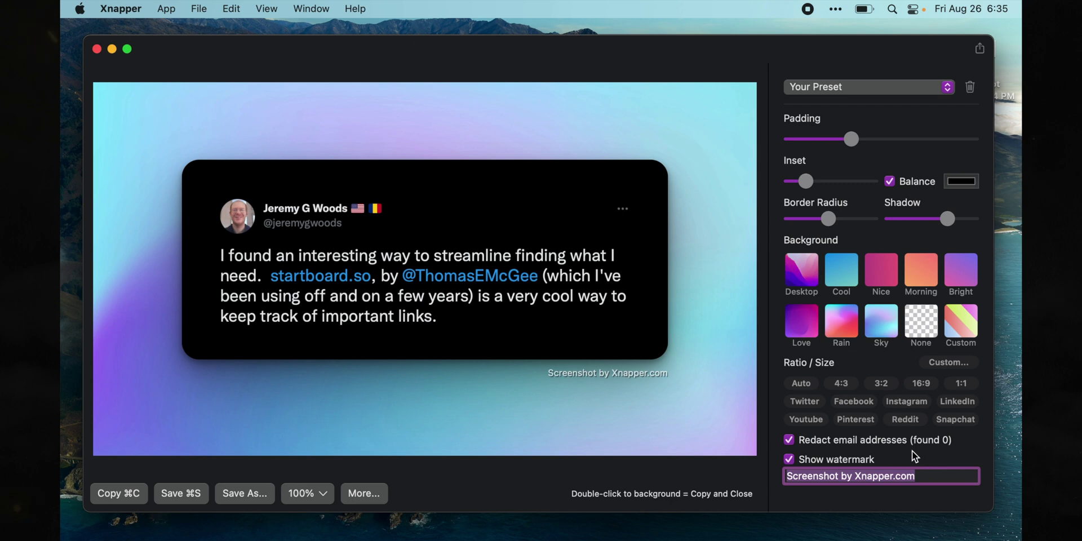
pyautogui.write('Cred')
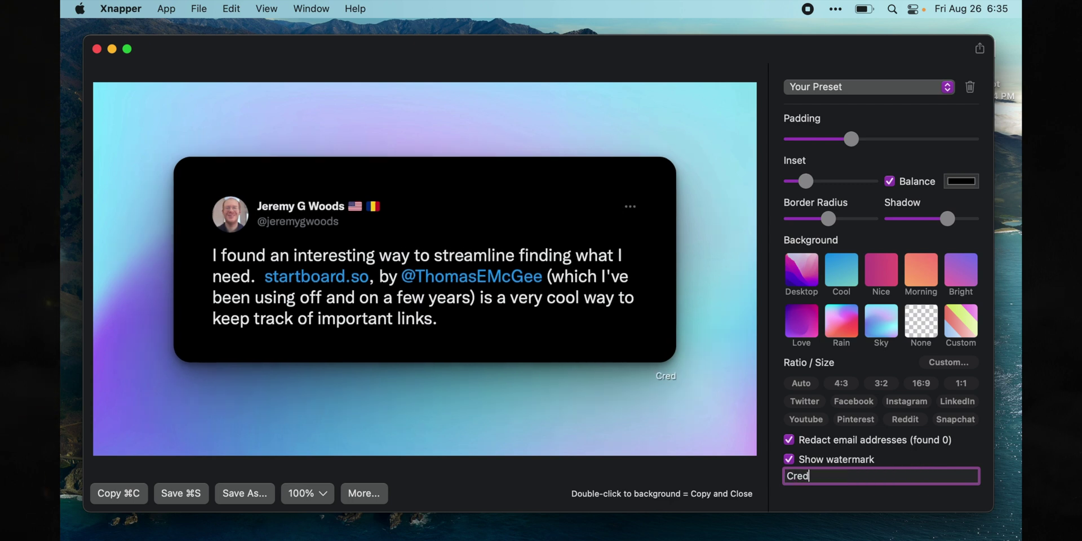
pyautogui.write('it Me')
pyautogui.click(838, 459)
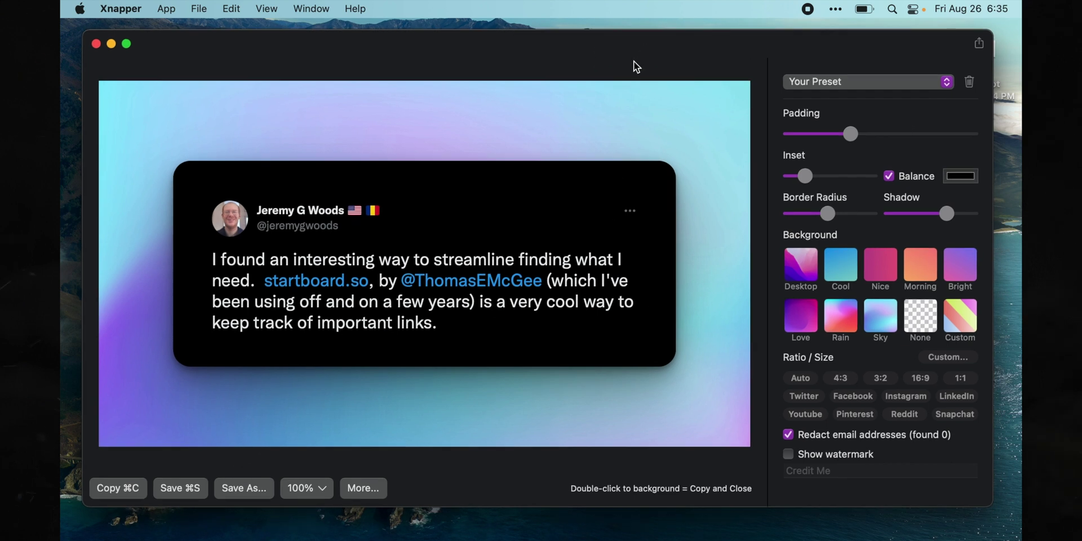
pyautogui.click(180, 493)
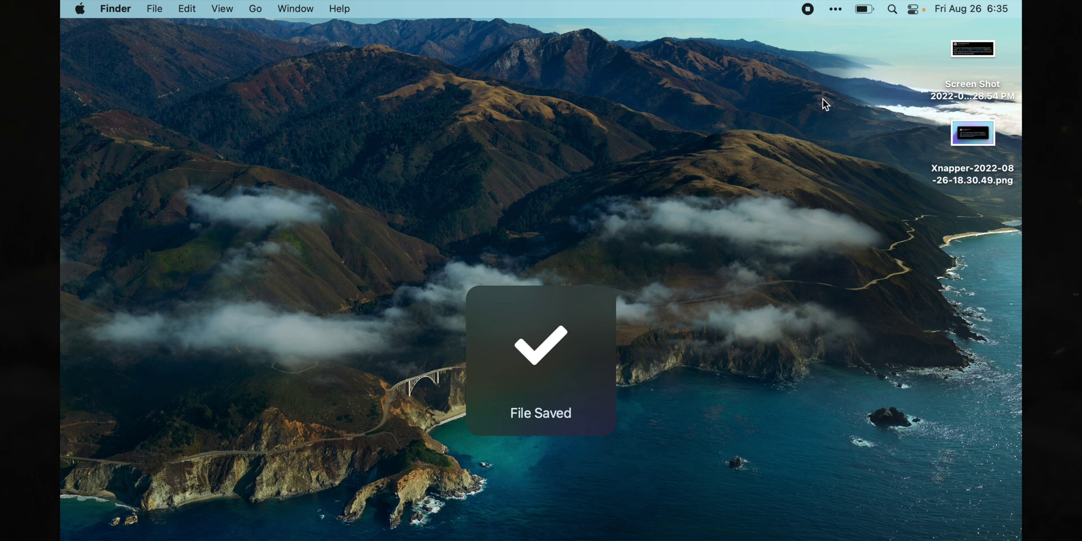
# Select the saved Xnapper PNG on the desktop and view it in Quick Look
pyautogui.click(985, 140)
pyautogui.moveTo(985, 139); pyautogui.dragTo(950, 139)
pyautogui.press('space')
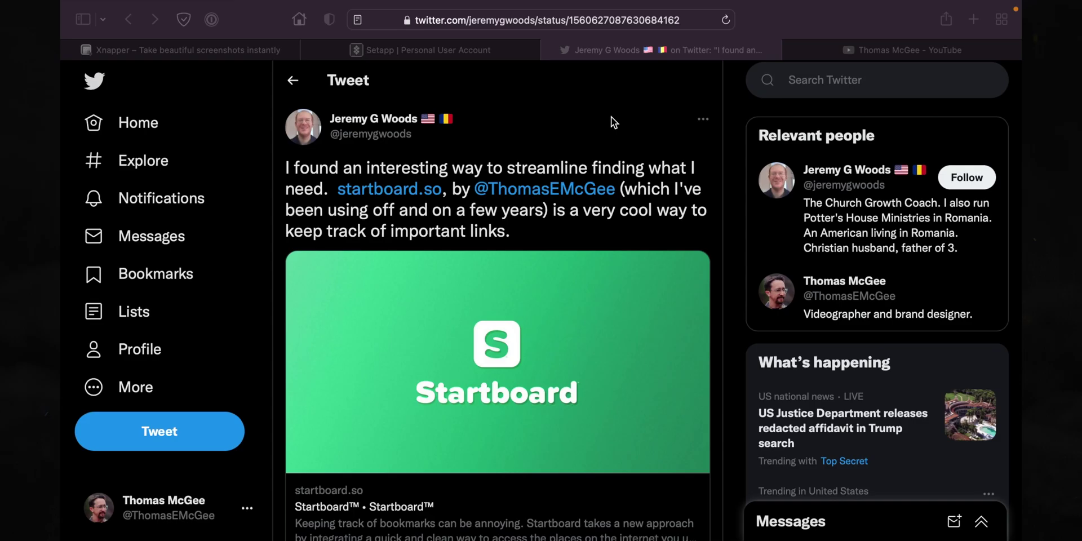
# Capture the YouTube channel's avatar, name and subscriber count with Xnapper
pyautogui.click(858, 50)
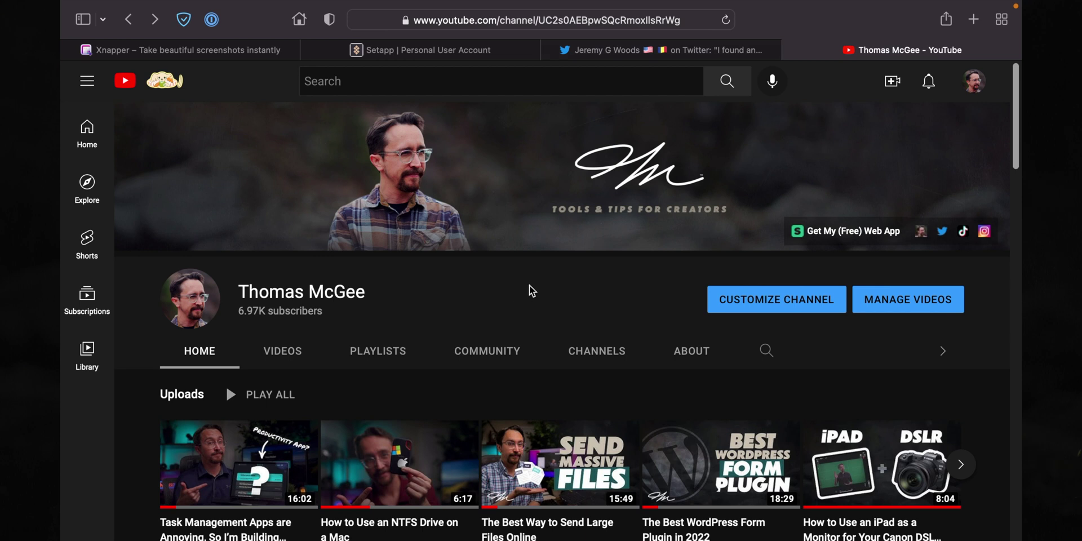
pyautogui.moveTo(574, 5)
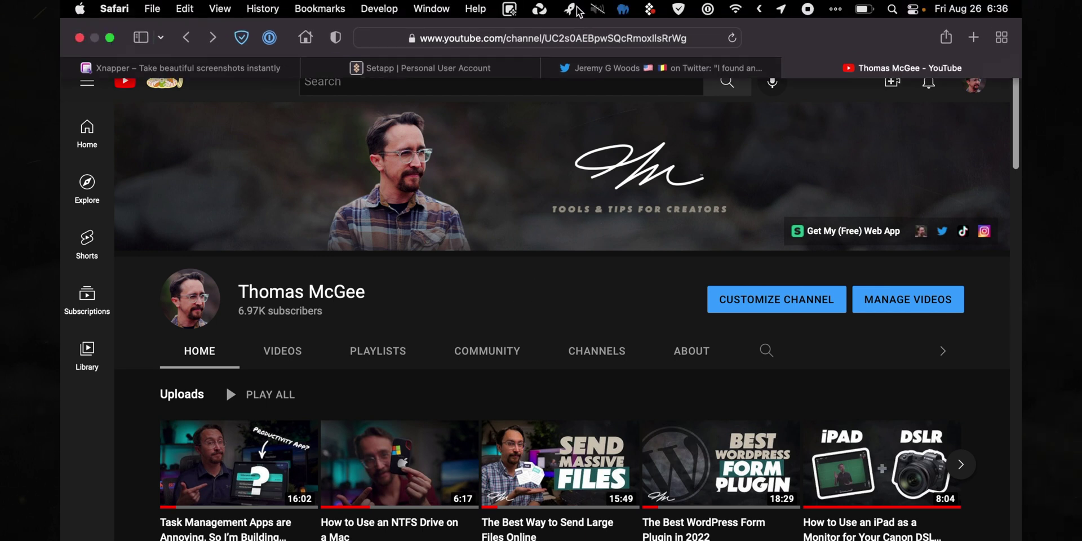
pyautogui.click(512, 11)
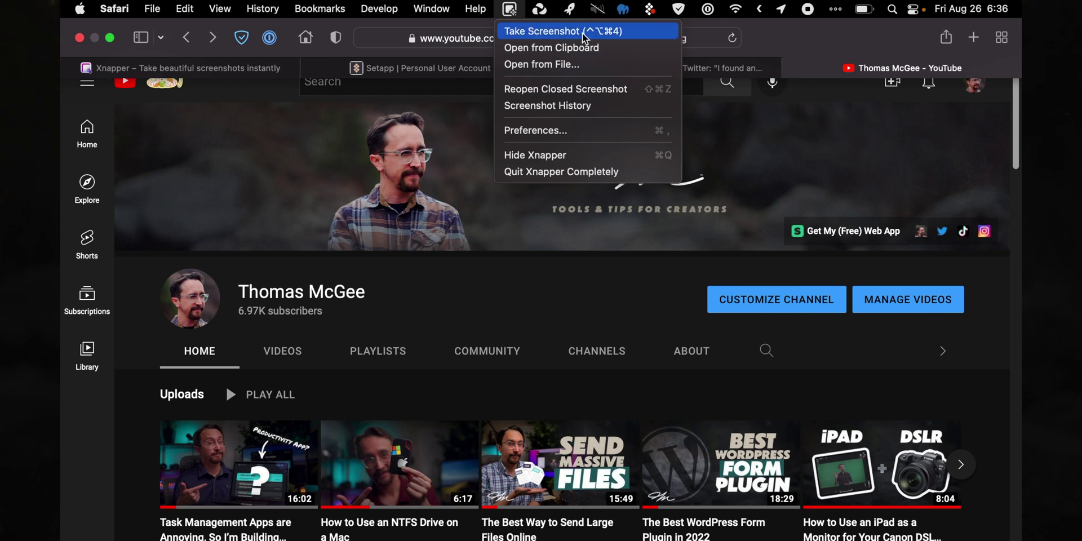
pyautogui.click(519, 31)
pyautogui.moveTo(147, 260); pyautogui.dragTo(617, 334)
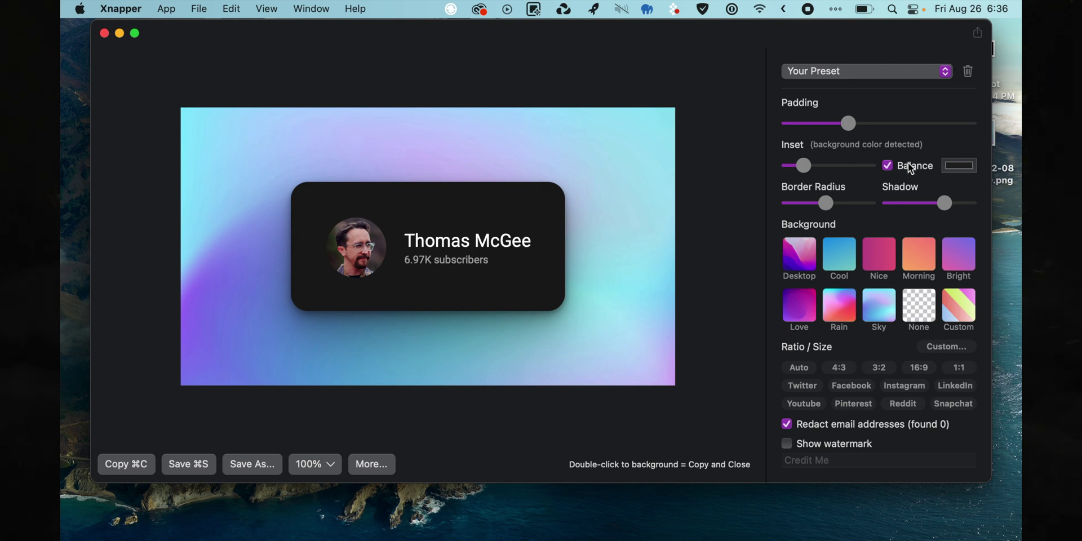
pyautogui.click(890, 165)
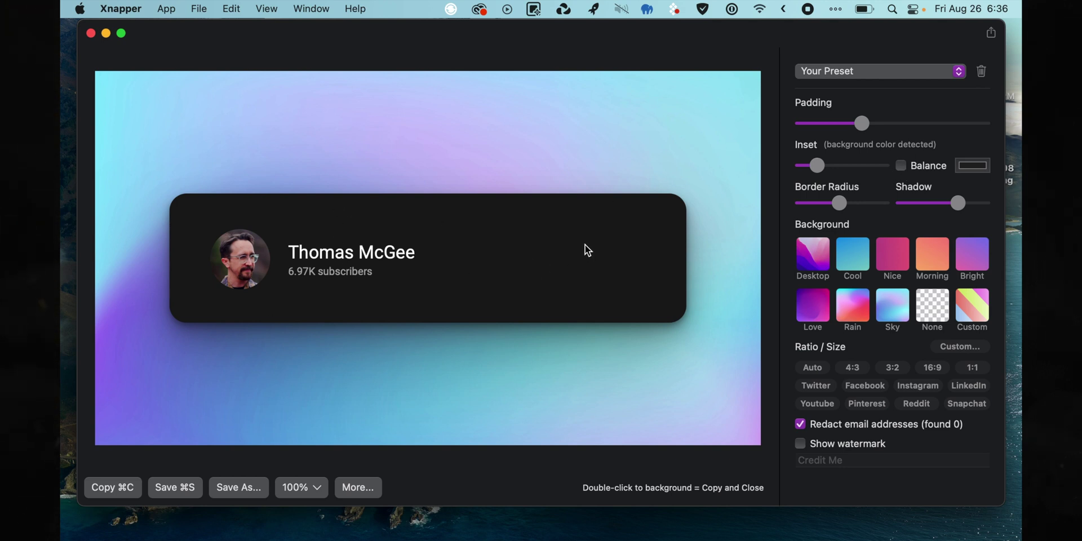
pyautogui.click(902, 165)
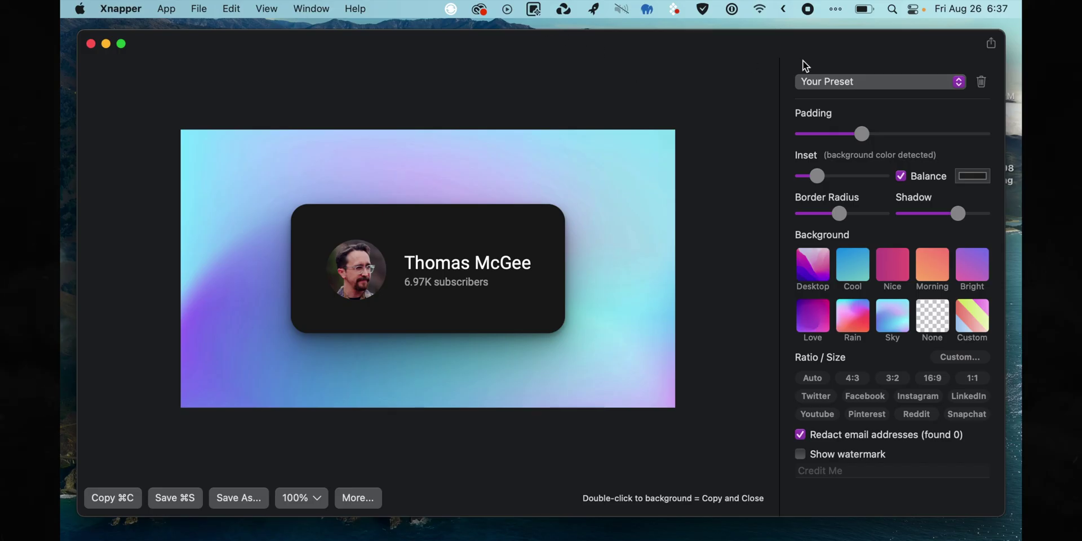
pyautogui.click(869, 82)
# Save the current settings as a new preset named 'Thomas' Preset'
pyautogui.click(833, 126)
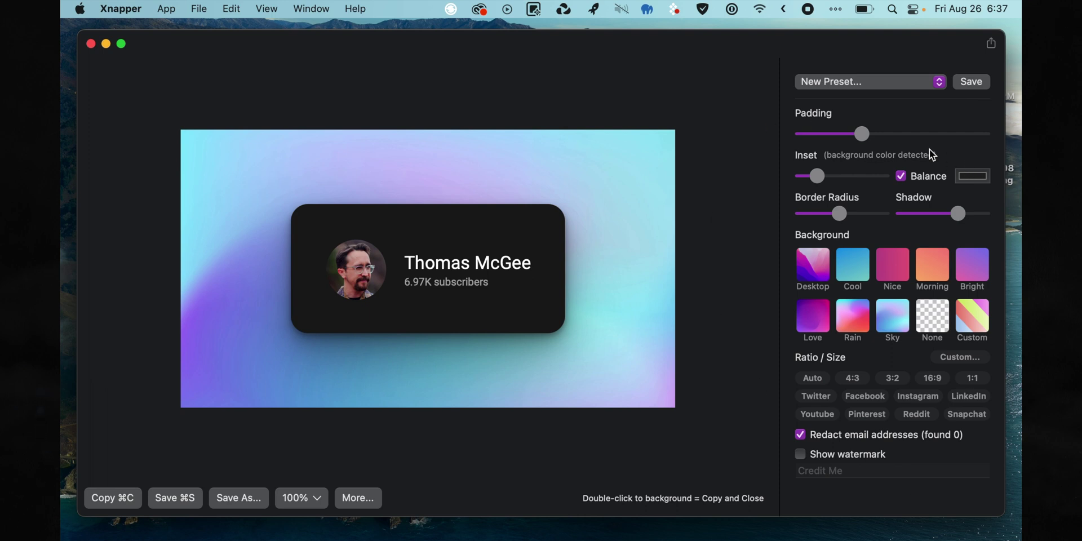
pyautogui.click(969, 84)
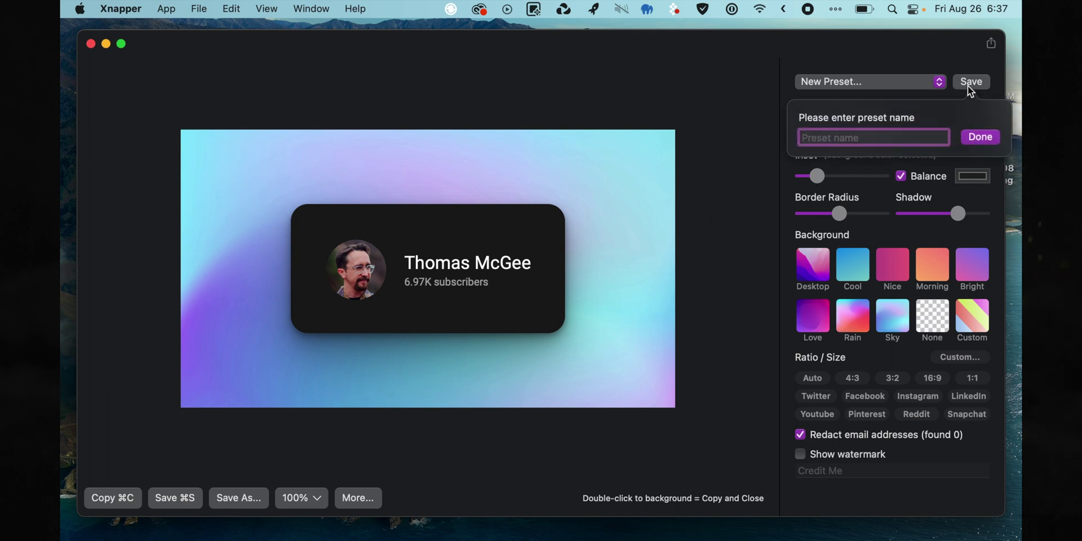
pyautogui.write("Thomas' Preset")
pyautogui.press('Return')
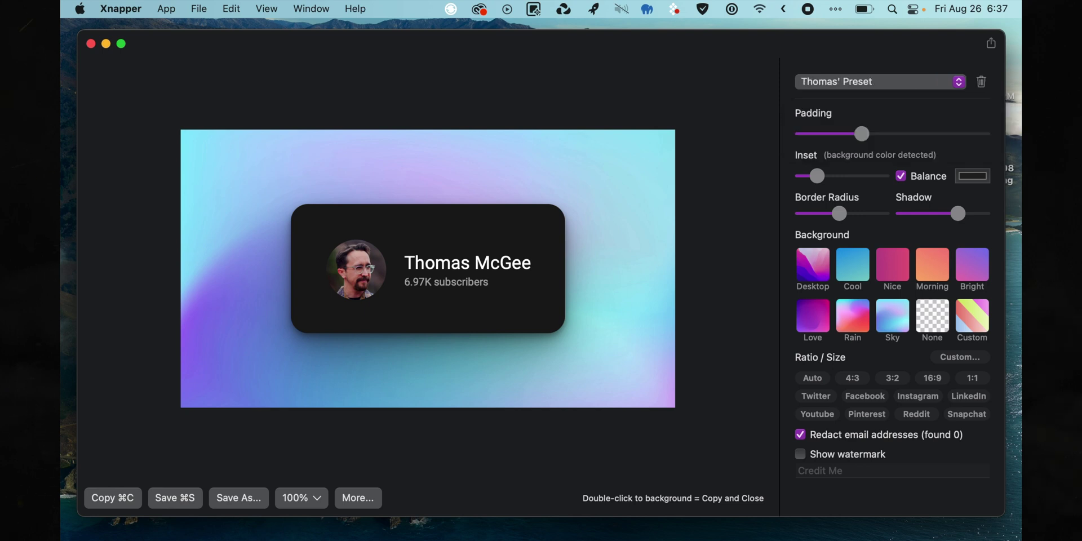
# Try the Default Preset on the profile capture, then reapply Thomas' Preset
pyautogui.click(861, 82)
pyautogui.click(842, 86)
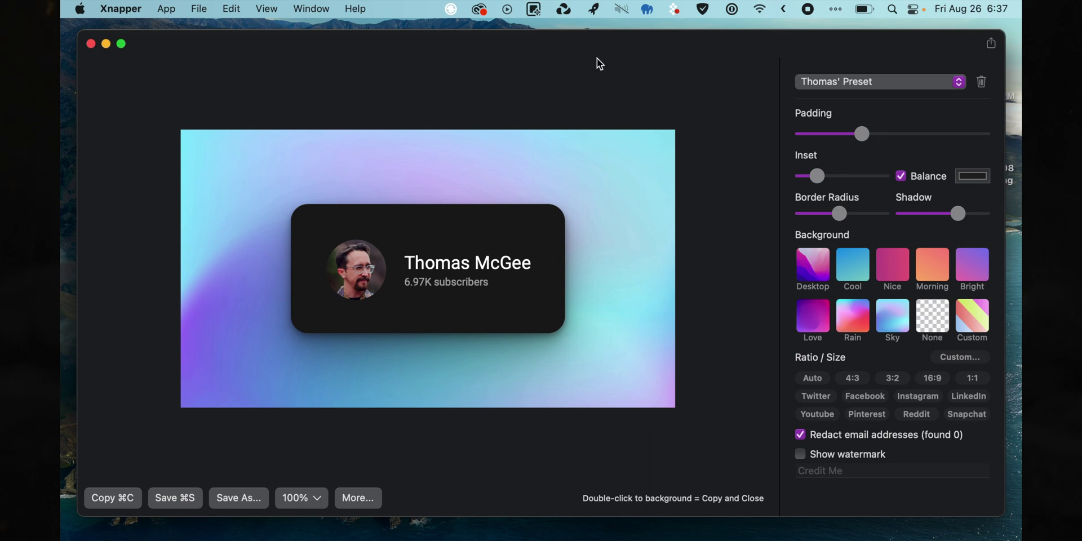
pyautogui.moveTo(608, 49); pyautogui.dragTo(607, 51)
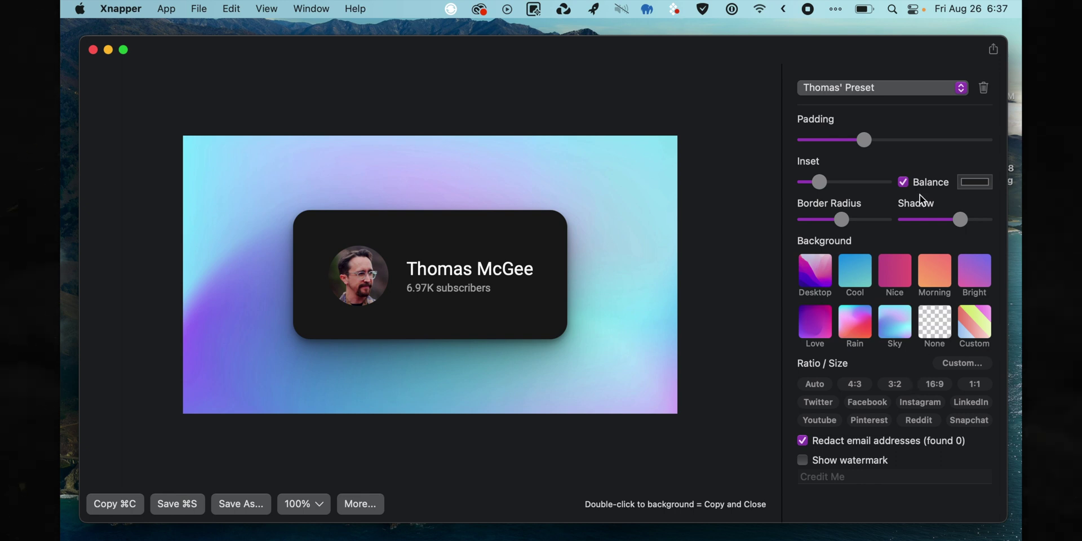
pyautogui.click(898, 87)
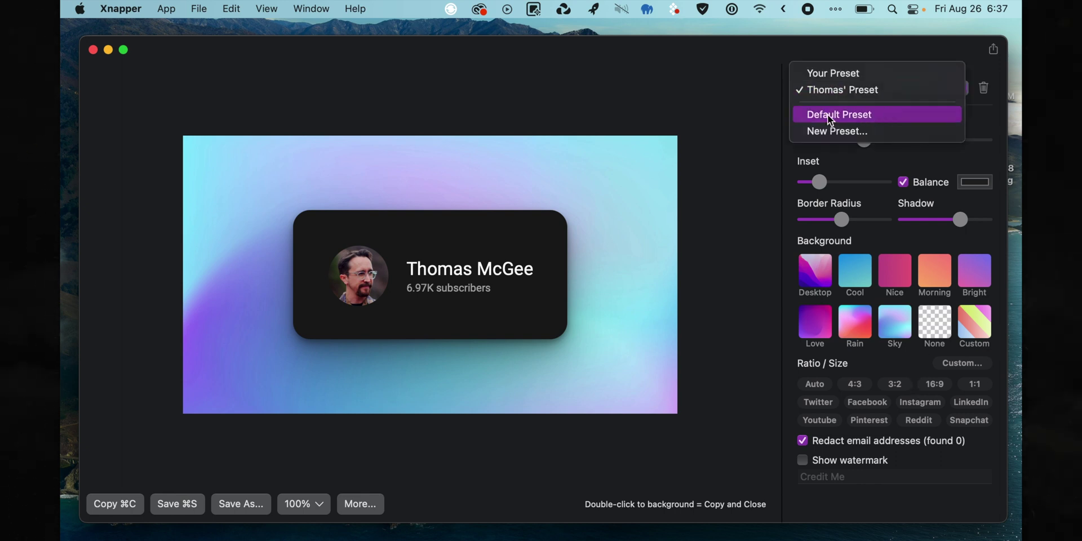
pyautogui.click(896, 116)
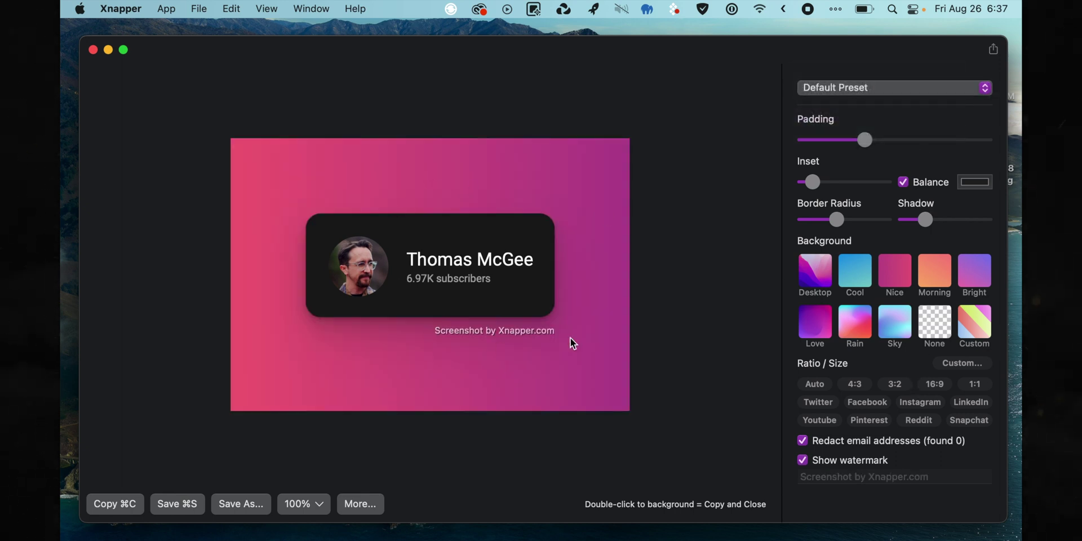
pyautogui.click(897, 88)
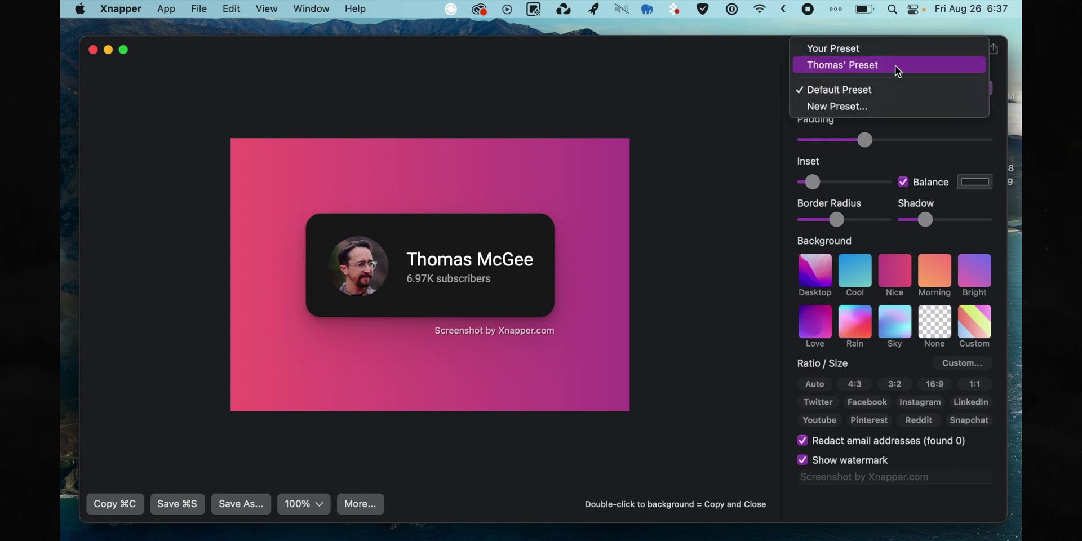
pyautogui.click(896, 65)
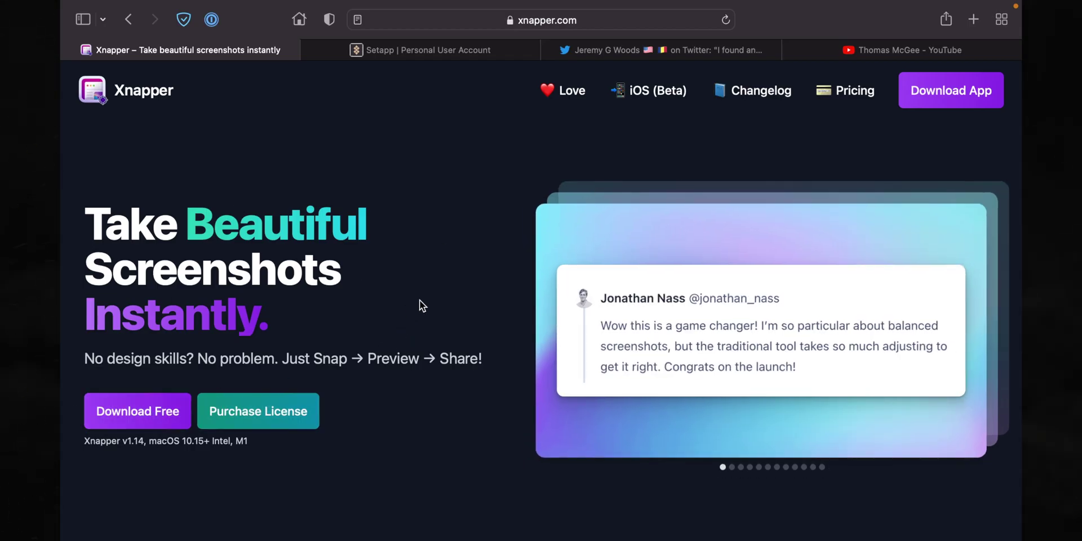
# Go to the Purchase License page on xnapper.com and scroll through the Basic, Personal, Standard and Team plans
pyautogui.scroll(-2, 419, 299)
pyautogui.click(258, 365)
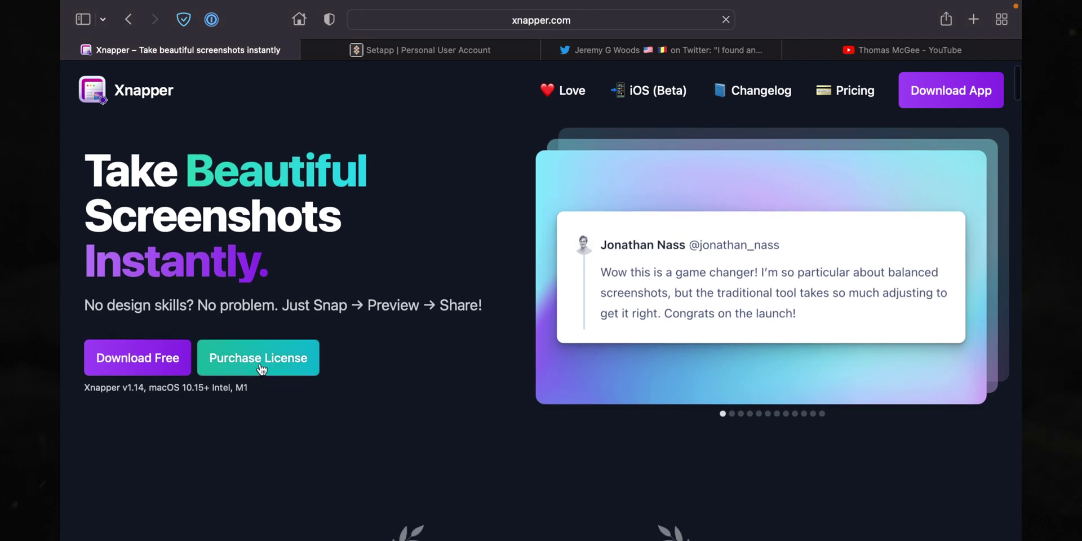
pyautogui.scroll(-5, 408, 273)
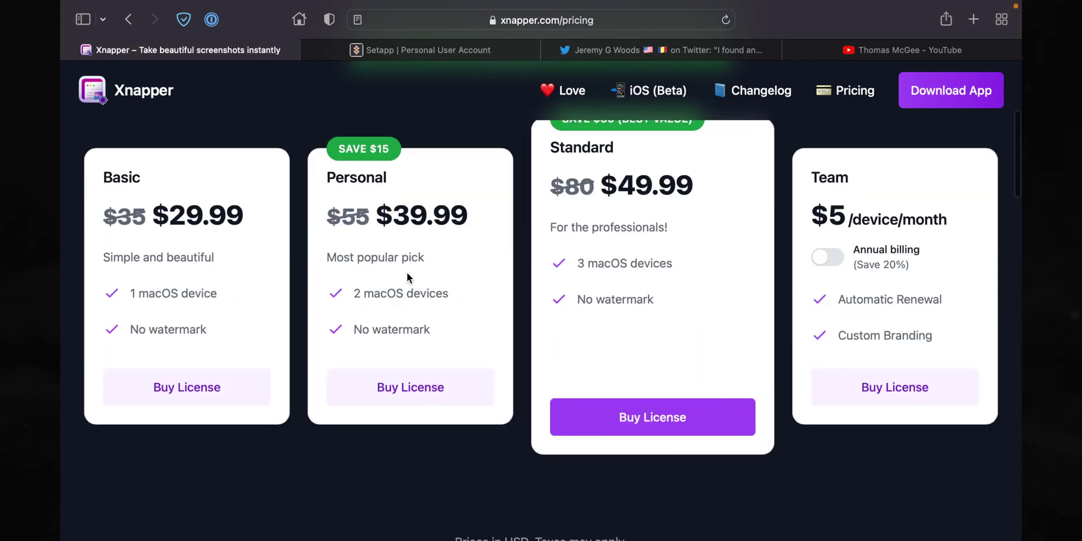
pyautogui.scroll(5, 826, 279)
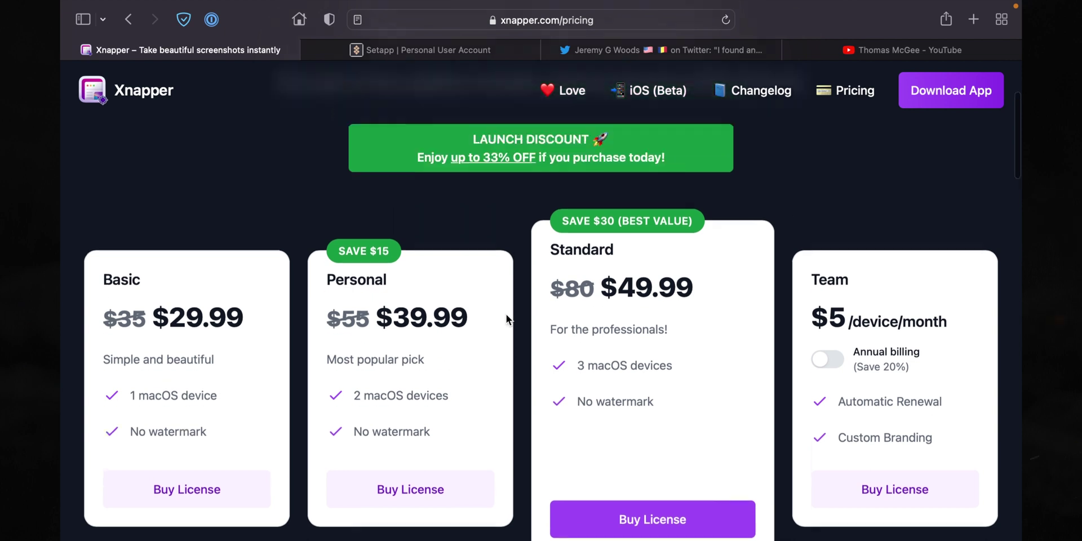